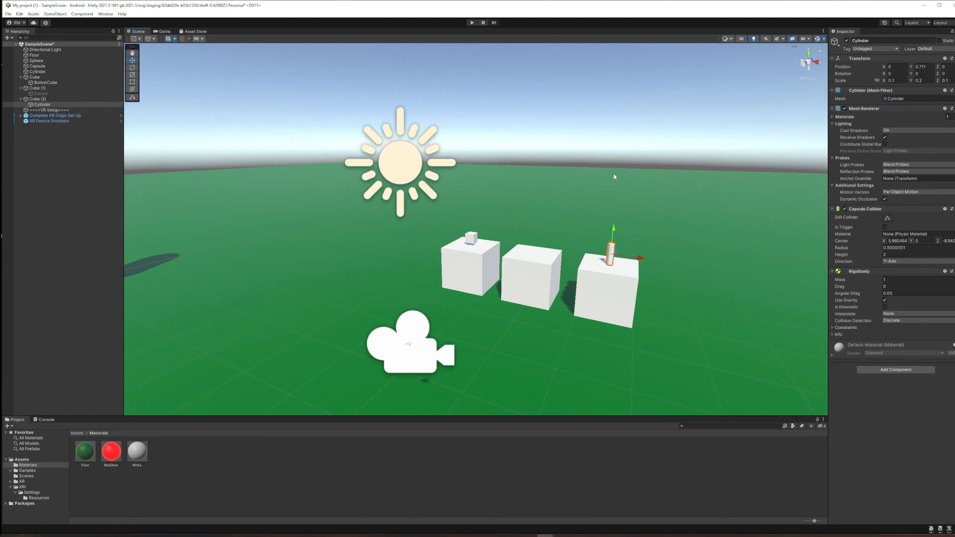
Examine the three cube pedestals and the cylinder standing on Cube (2) from different angles
{"action": "mouse_move", "coordinate": [614, 173]}
{"action": "right_mouse_down"}
{"action": "mouse_move", "coordinate": [592, 181]}
{"action": "mouse_move", "coordinate": [618, 181]}
{"action": "right_mouse_up"}
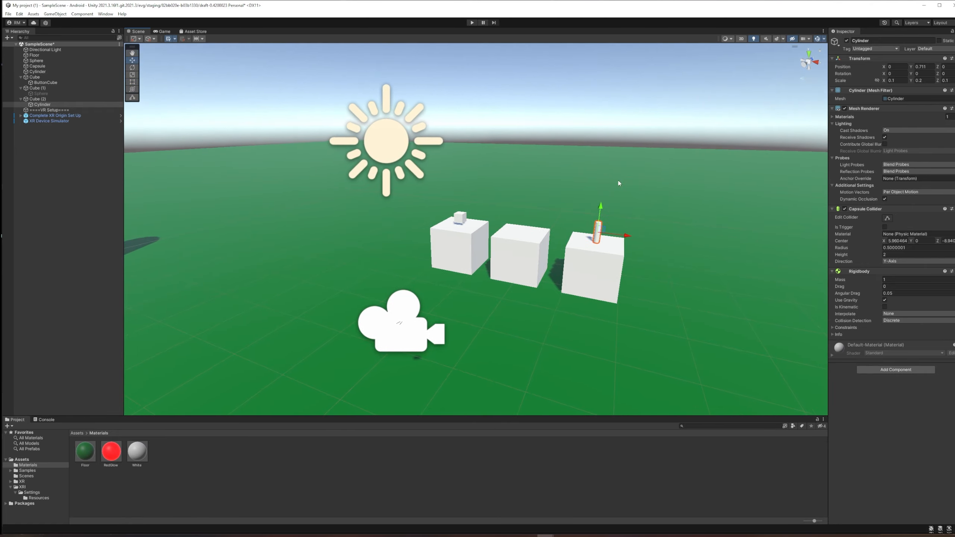
{"action": "middle_click_drag", "start_coordinate": [618, 181], "coordinate": [603, 180]}
{"action": "scroll", "coordinate": [603, 180], "scroll_direction": "up", "scroll_amount": 2}
{"action": "scroll", "coordinate": [604, 181], "scroll_direction": "up", "scroll_amount": 3}
{"action": "scroll", "coordinate": [538, 173], "scroll_direction": "up", "scroll_amount": 3}
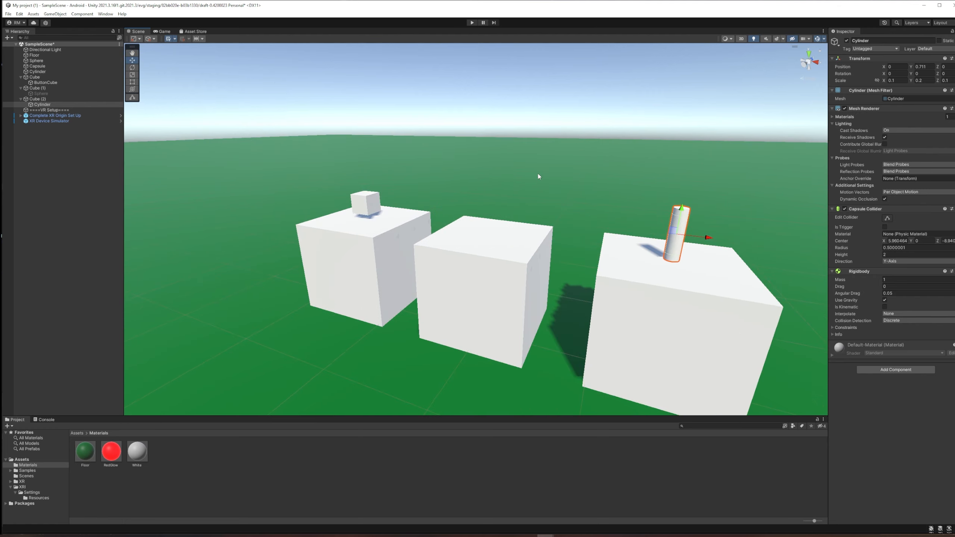
{"action": "middle_click_drag", "start_coordinate": [539, 173], "coordinate": [507, 183]}
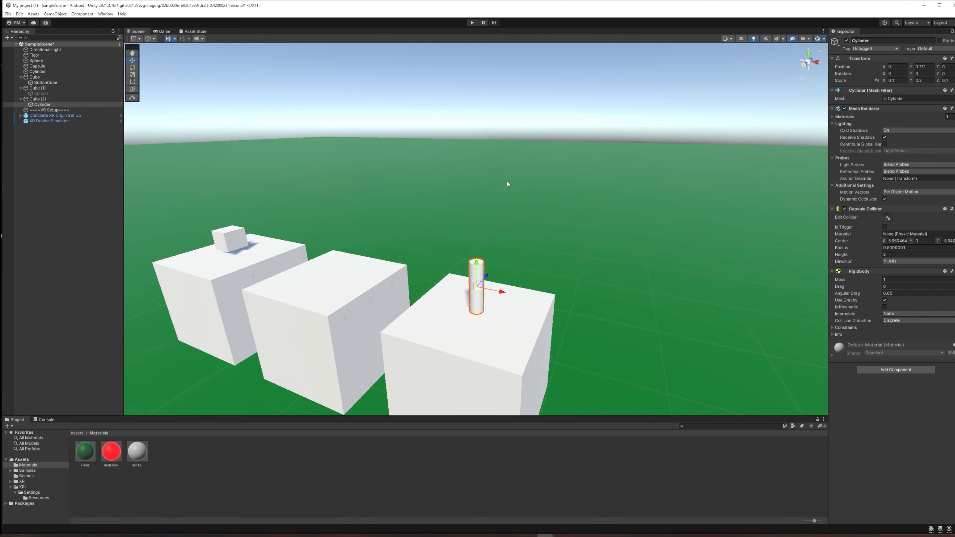
{"action": "right_click_drag", "start_coordinate": [346, 226], "coordinate": [402, 225]}
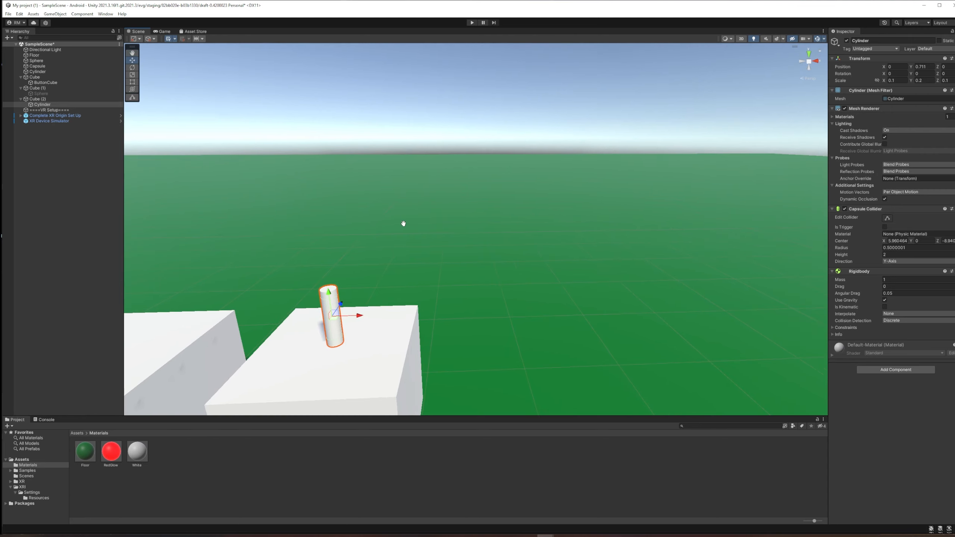
{"action": "middle_click_drag", "start_coordinate": [402, 224], "coordinate": [420, 218]}
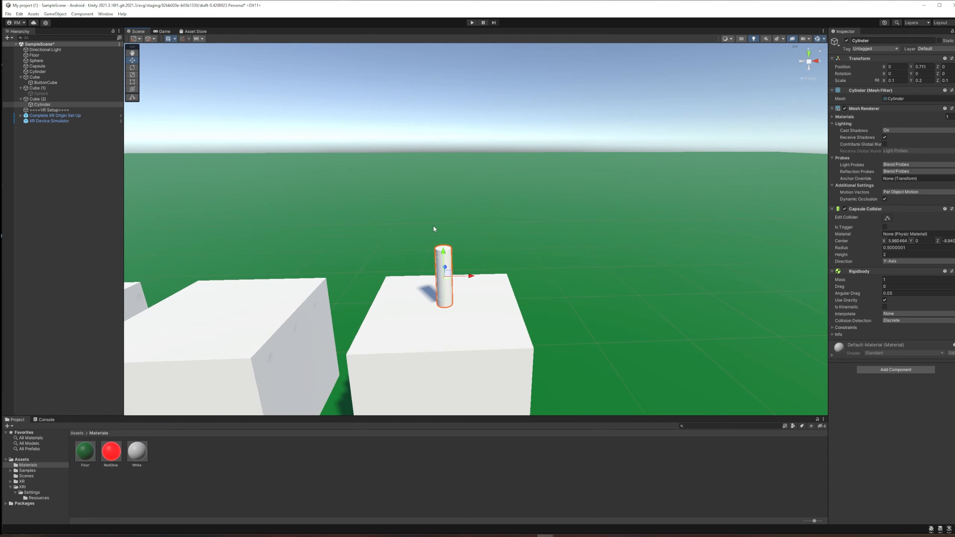
{"action": "scroll", "coordinate": [434, 227], "scroll_direction": "down", "scroll_amount": 5}
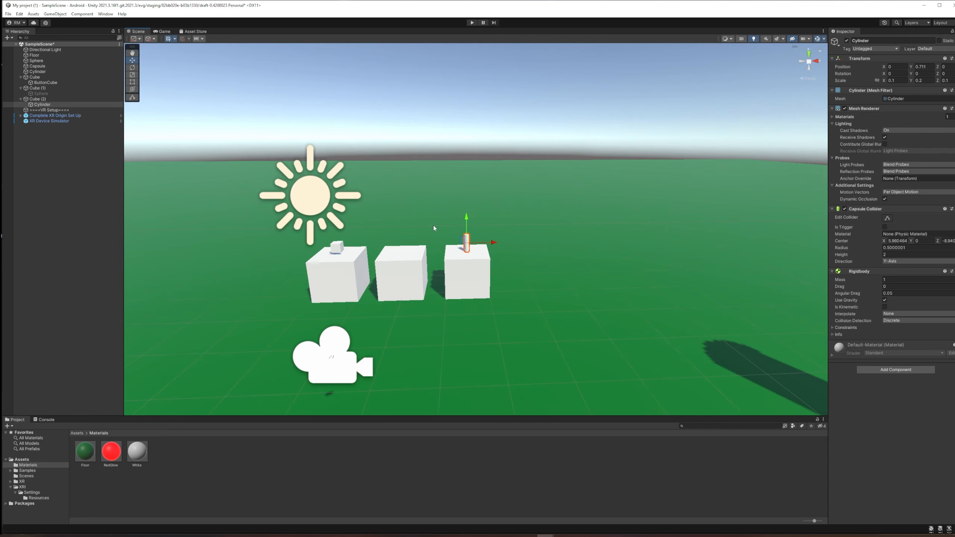
{"action": "scroll", "coordinate": [433, 227], "scroll_direction": "up", "scroll_amount": 4}
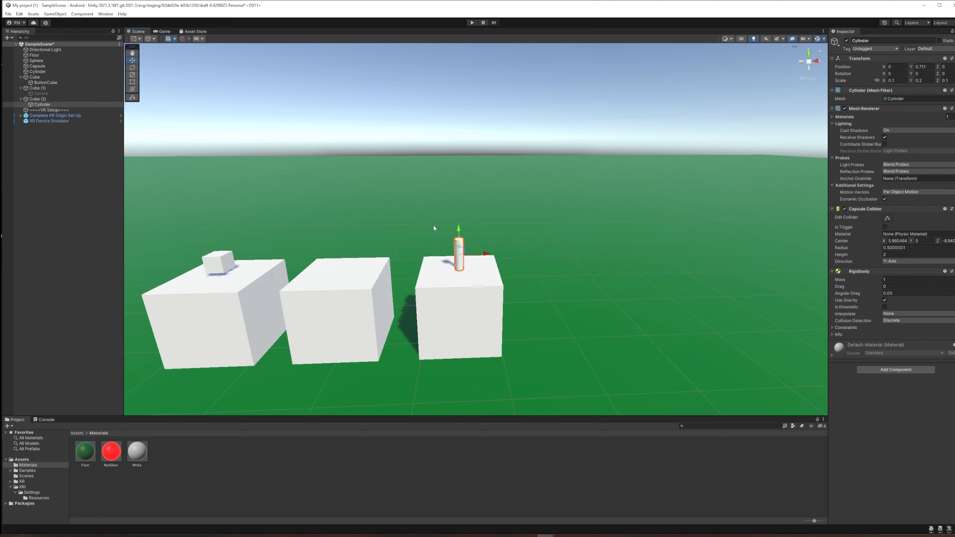
{"action": "middle_click_drag", "start_coordinate": [433, 226], "coordinate": [453, 219]}
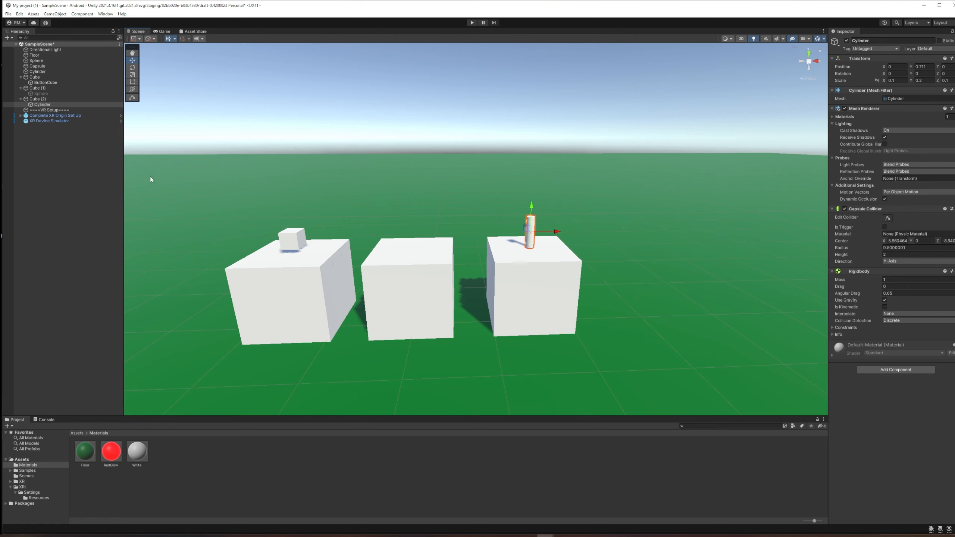
Add an XR Grab Interactable component to the cylinder and review its Interactable Events through to Activated and Deactivated
{"action": "left_click", "coordinate": [888, 370]}
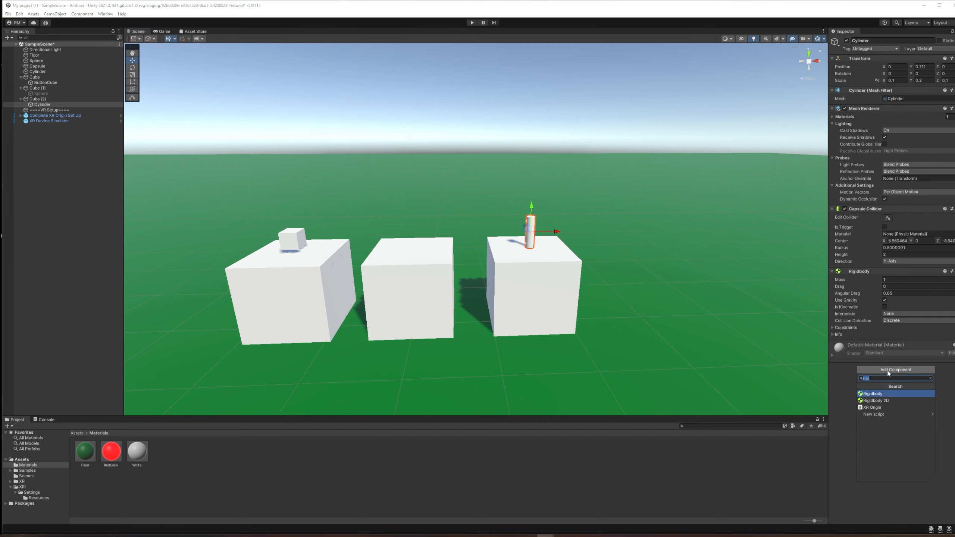
{"action": "type", "text": "xr gra"}
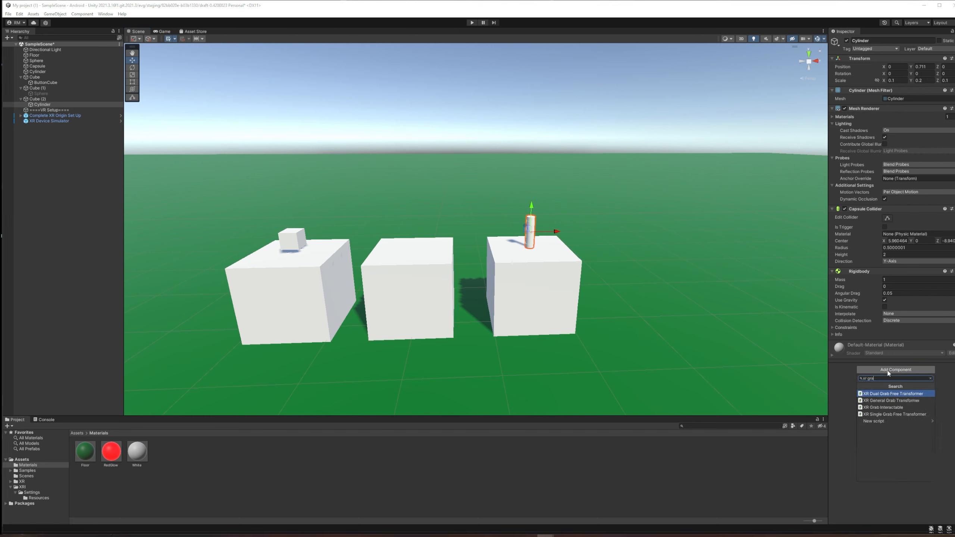
{"action": "left_click", "coordinate": [885, 407]}
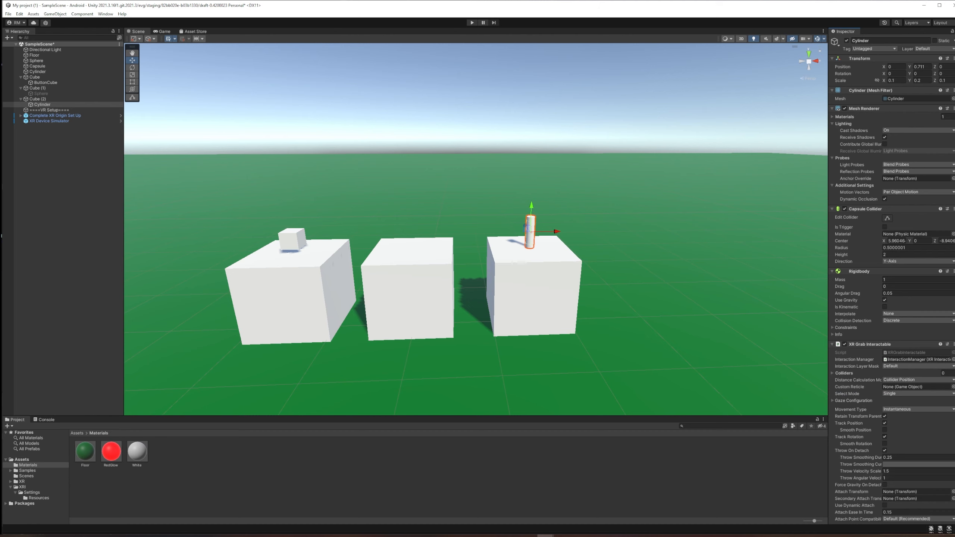
{"action": "scroll", "coordinate": [891, 278], "scroll_direction": "down", "scroll_amount": 8}
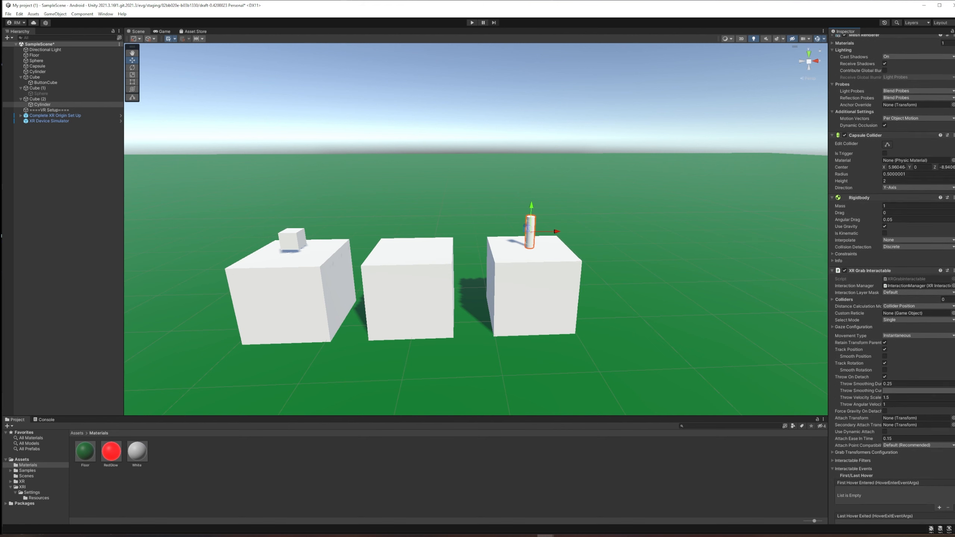
{"action": "scroll", "coordinate": [891, 278], "scroll_direction": "down", "scroll_amount": 5}
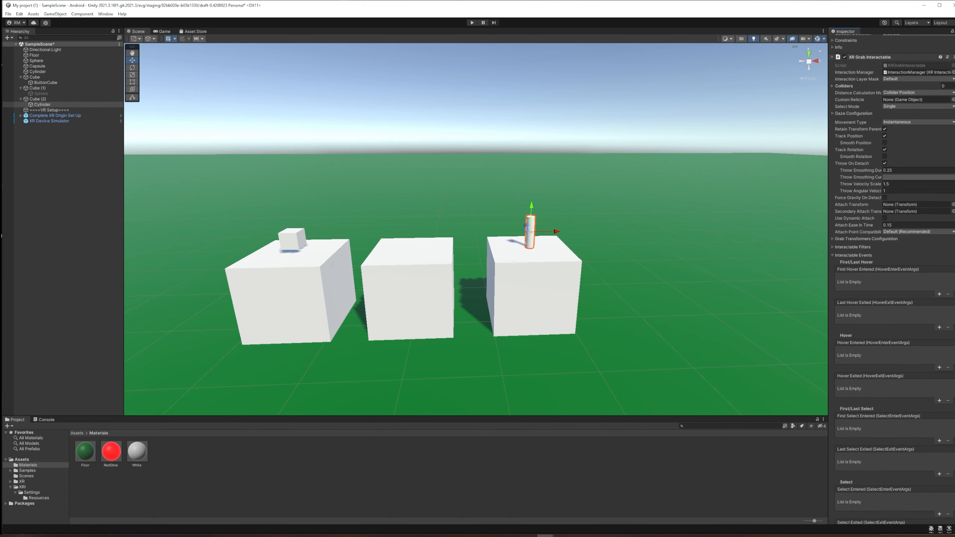
{"action": "scroll", "coordinate": [891, 278], "scroll_direction": "down", "scroll_amount": 6}
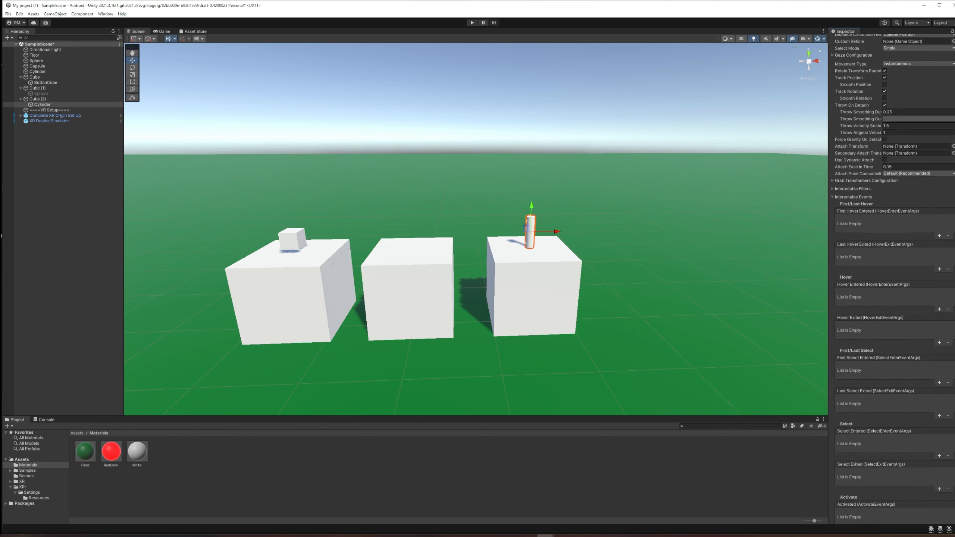
{"action": "scroll", "coordinate": [891, 278], "scroll_direction": "down", "scroll_amount": 1}
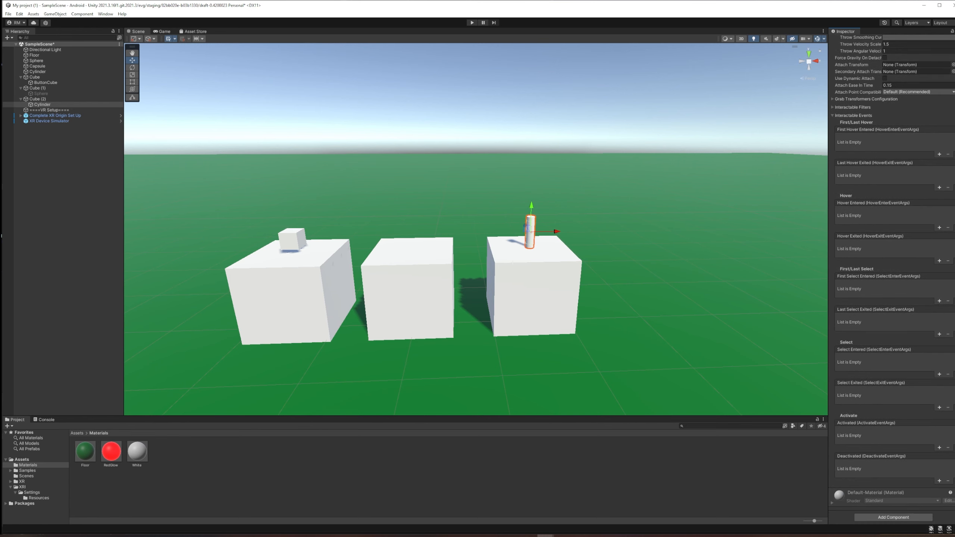
{"action": "scroll", "coordinate": [891, 278], "scroll_direction": "down", "scroll_amount": 1}
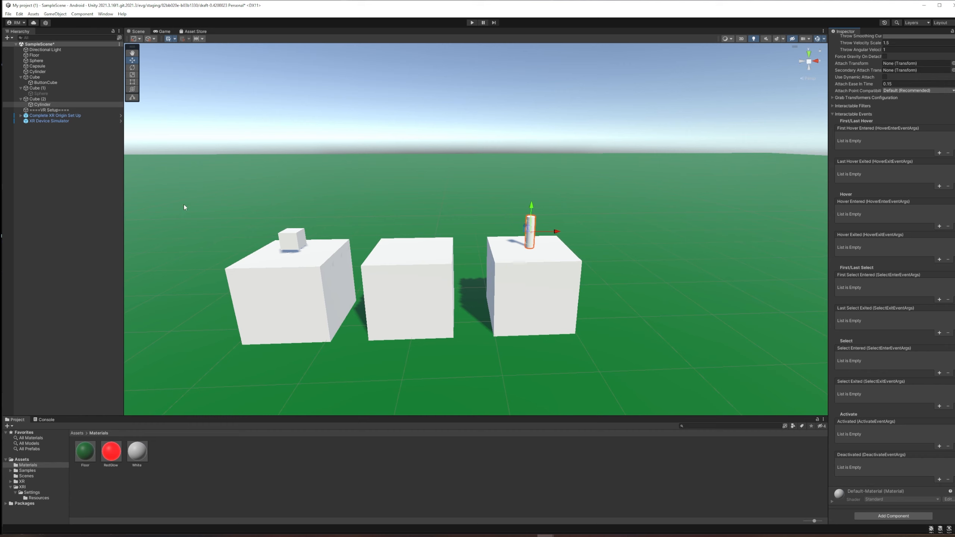
Create a Particle System as a child of the cylinder on Cube (2) and scale it uniformly to 0.16
{"action": "right_click", "coordinate": [42, 104]}
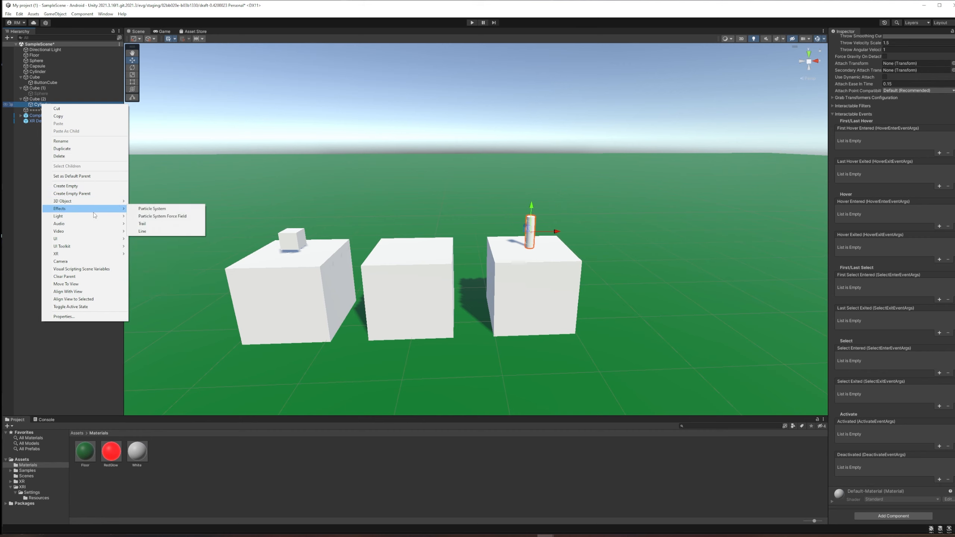
{"action": "left_click", "coordinate": [148, 210]}
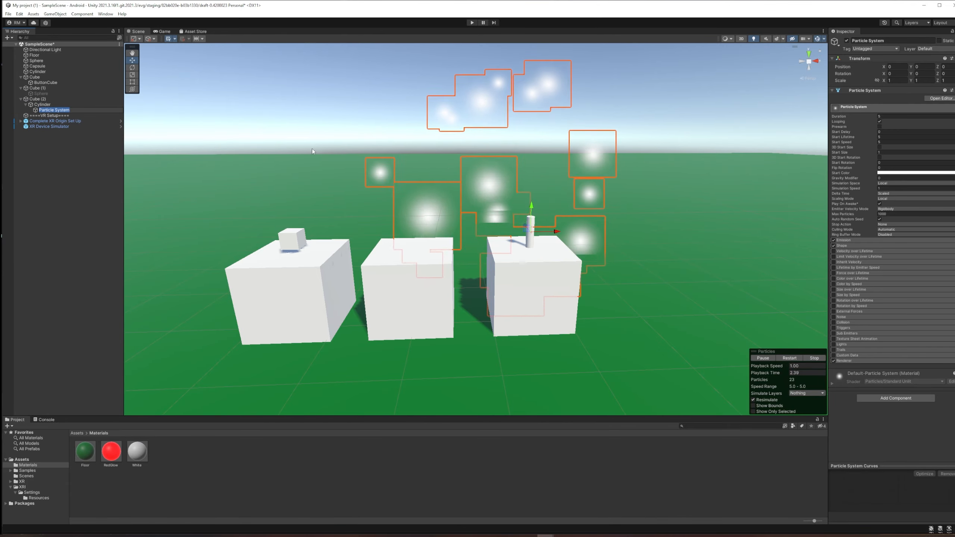
{"action": "right_click_drag", "start_coordinate": [311, 148], "coordinate": [384, 145]}
{"action": "middle_click_drag", "start_coordinate": [414, 145], "coordinate": [500, 136]}
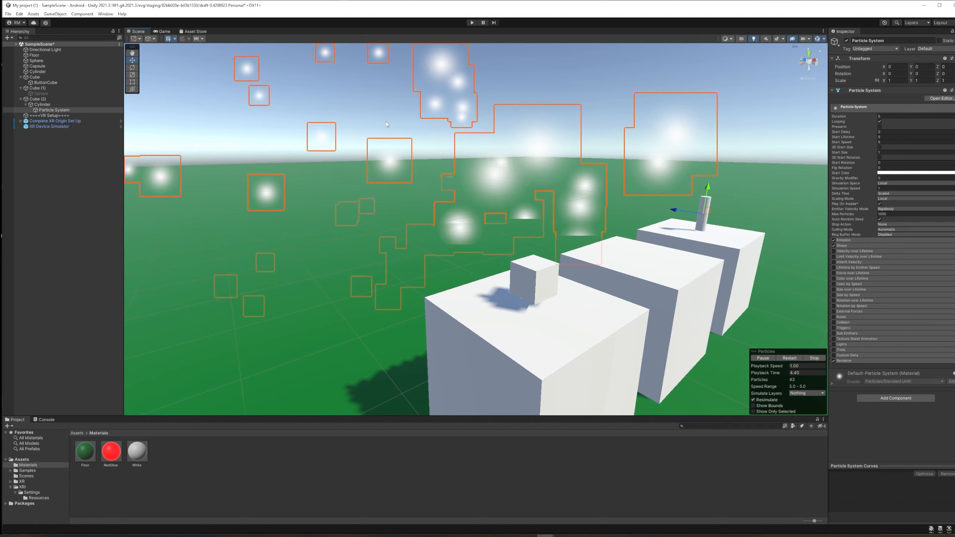
{"action": "right_click_drag", "start_coordinate": [386, 120], "coordinate": [442, 105]}
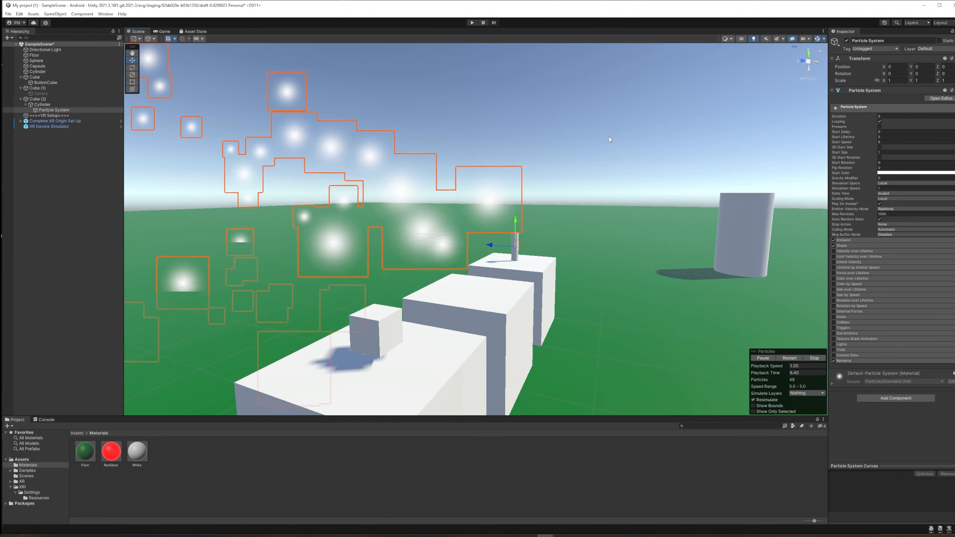
{"action": "mouse_move", "coordinate": [609, 137]}
{"action": "middle_mouse_down"}
{"action": "mouse_move", "coordinate": [635, 128]}
{"action": "mouse_move", "coordinate": [618, 141]}
{"action": "middle_mouse_up"}
{"action": "right_click_drag", "start_coordinate": [618, 140], "coordinate": [630, 166]}
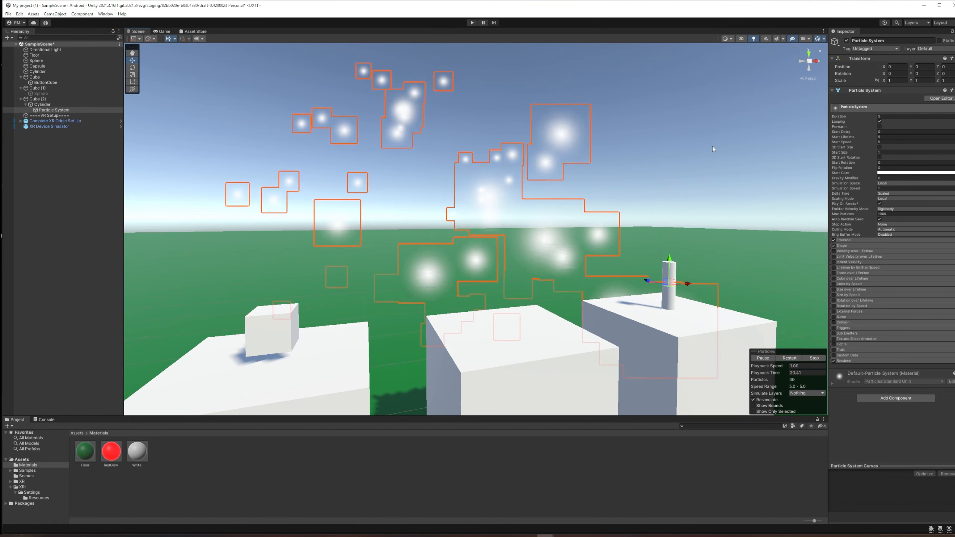
{"action": "right_click_drag", "start_coordinate": [705, 118], "coordinate": [739, 145]}
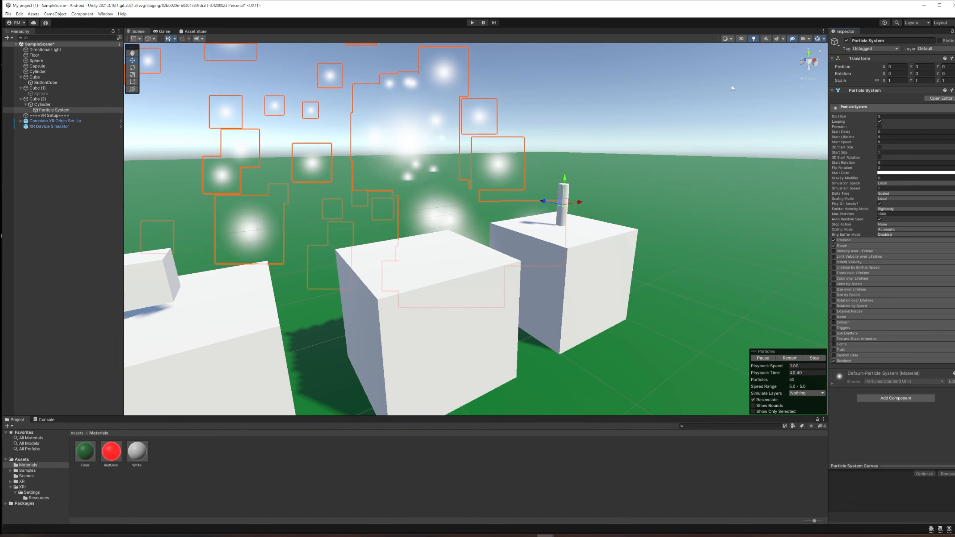
{"action": "left_click", "coordinate": [891, 81]}
{"action": "type", "text": "0.16"}
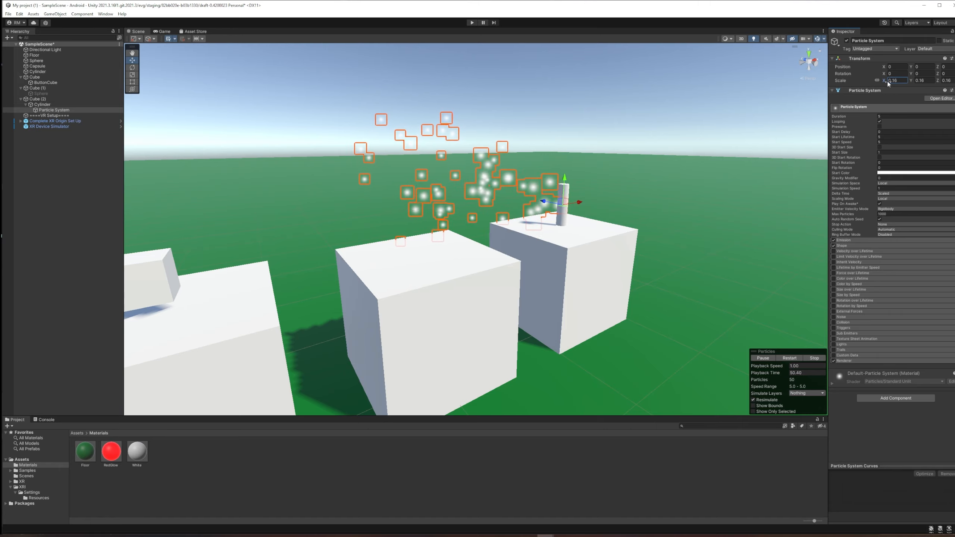
Set the particle system's X rotation to 90 and move it down to the cylinder's lower end, at about Y -0.97
{"action": "left_click_drag", "start_coordinate": [885, 74], "coordinate": [6, 71]}
{"action": "left_click", "coordinate": [897, 74]}
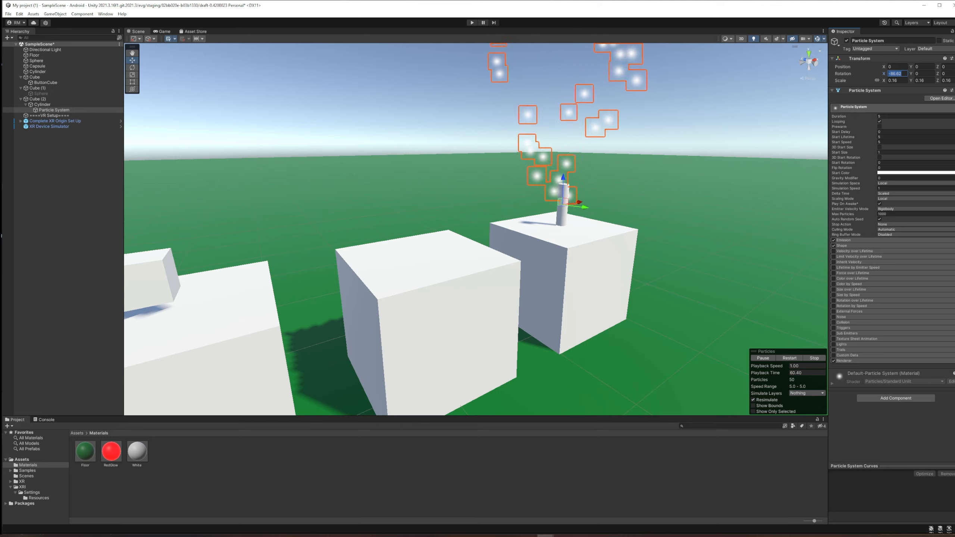
{"action": "type", "text": "90"}
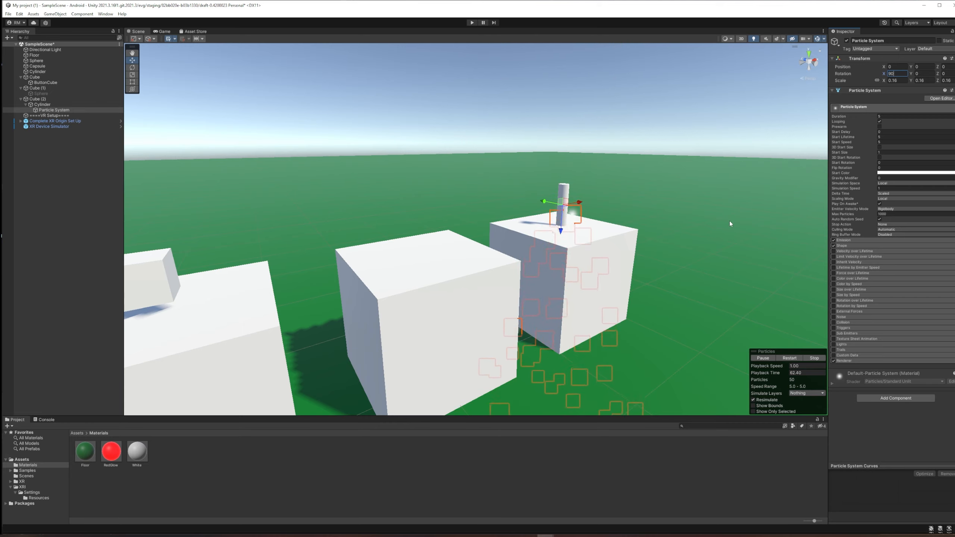
{"action": "left_click", "coordinate": [561, 230]}
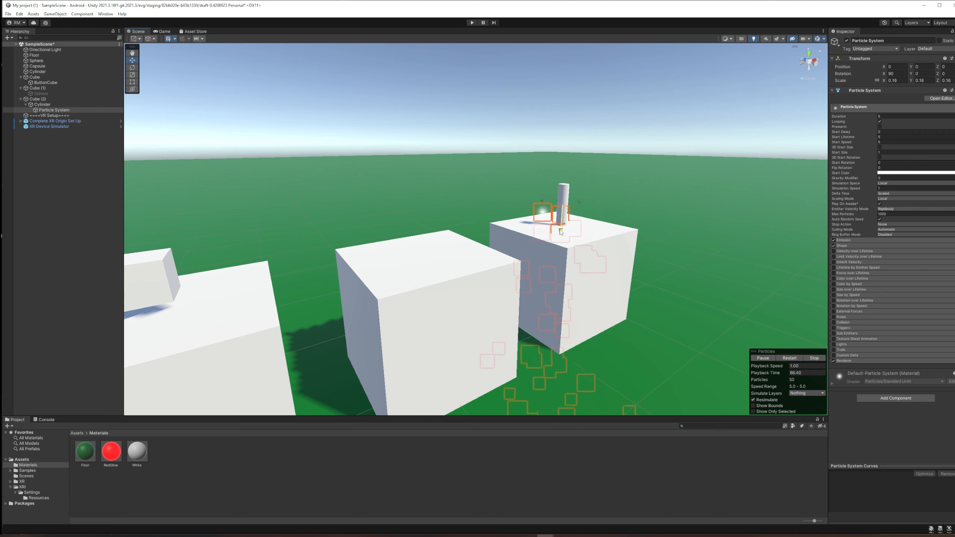
{"action": "left_click_drag", "start_coordinate": [560, 231], "coordinate": [558, 251]}
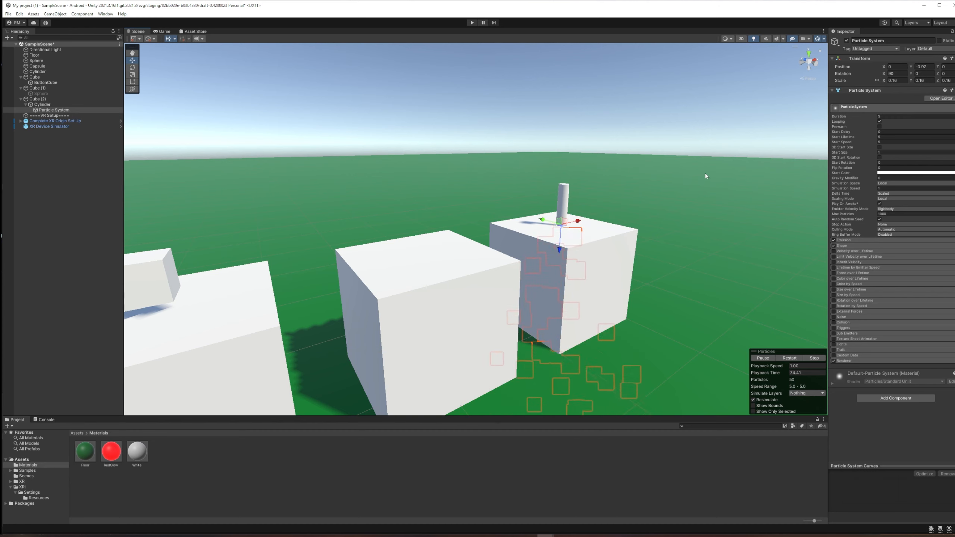
Change the particle system's Start Color to a bright magenta
{"action": "left_click", "coordinate": [888, 173]}
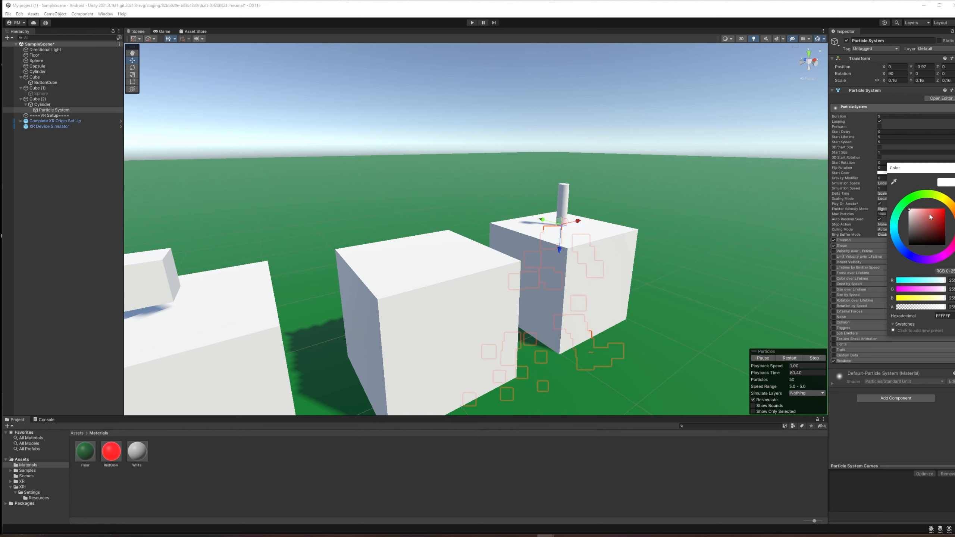
{"action": "left_click", "coordinate": [938, 209]}
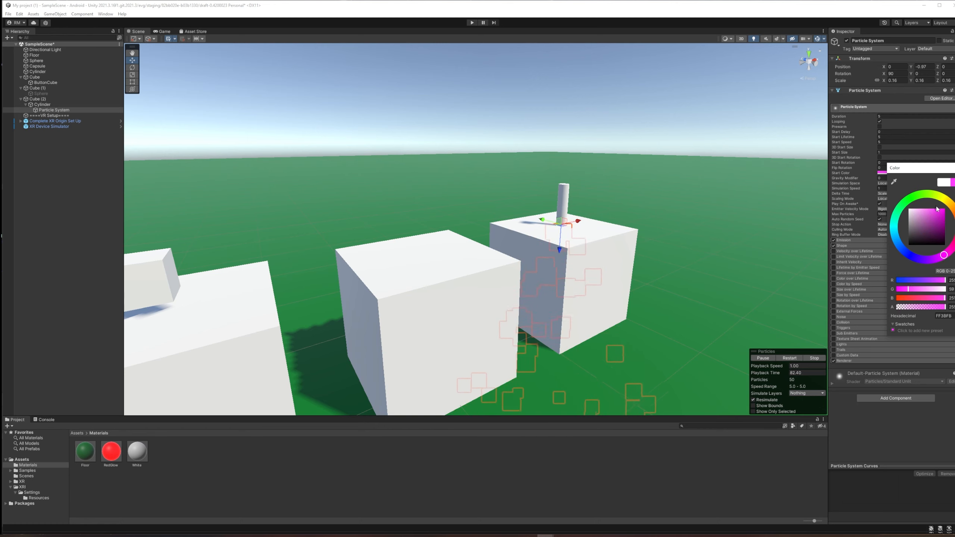
{"action": "left_click", "coordinate": [954, 168]}
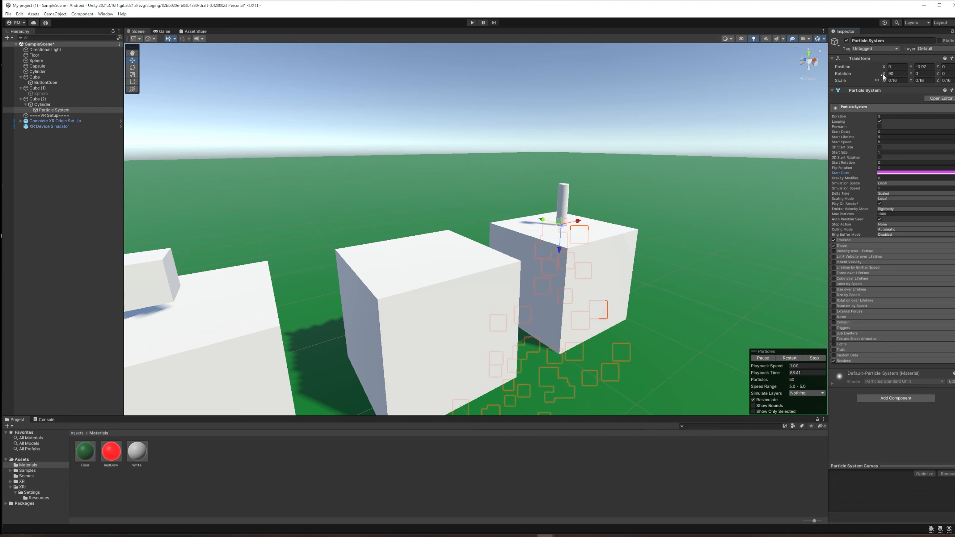
{"action": "left_click_drag", "start_coordinate": [884, 74], "coordinate": [954, 74]}
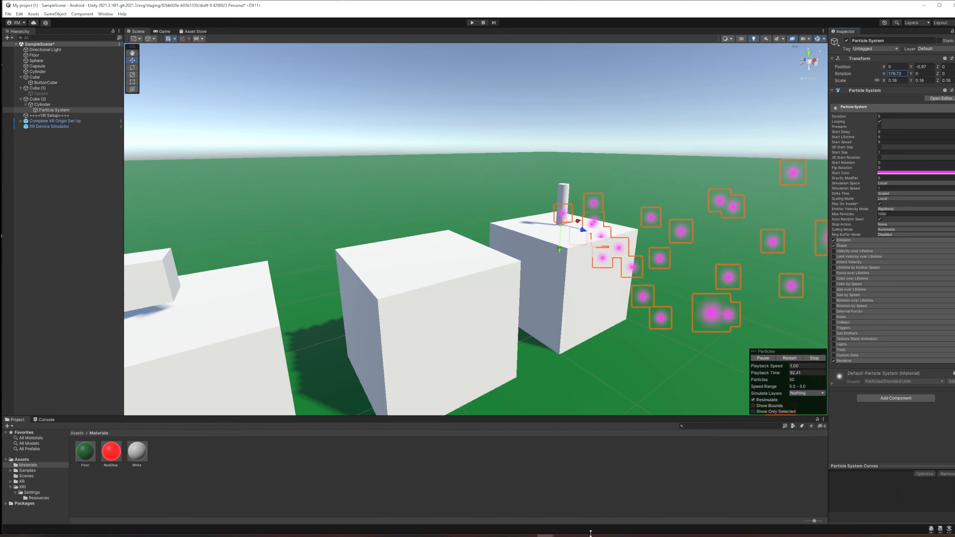
{"action": "left_click", "coordinate": [851, 246]}
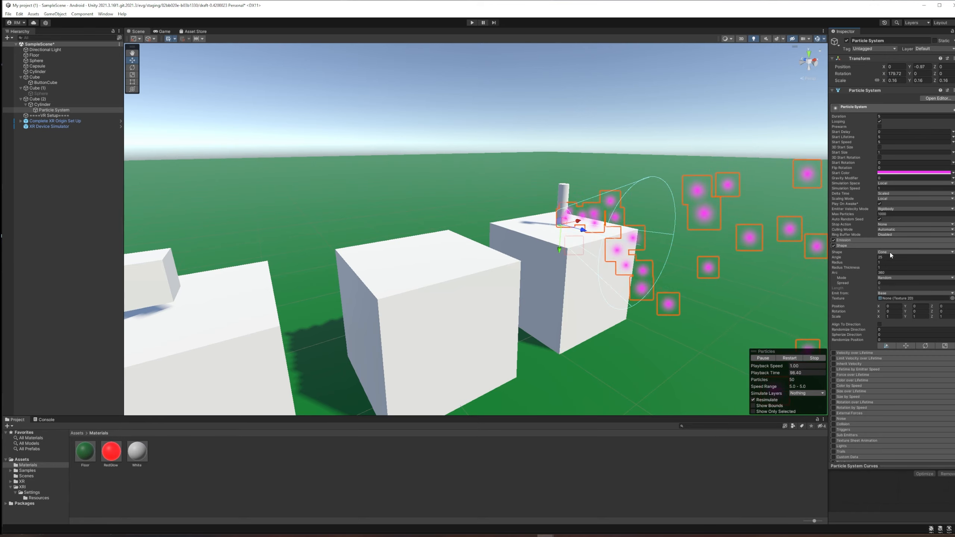
{"action": "key", "text": "ctrl+z"}
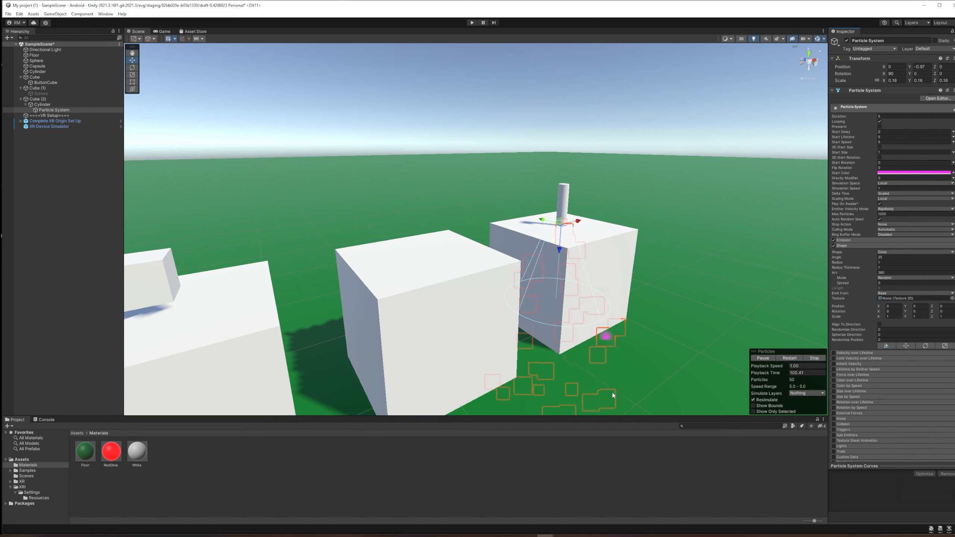
{"action": "left_click", "coordinate": [849, 245]}
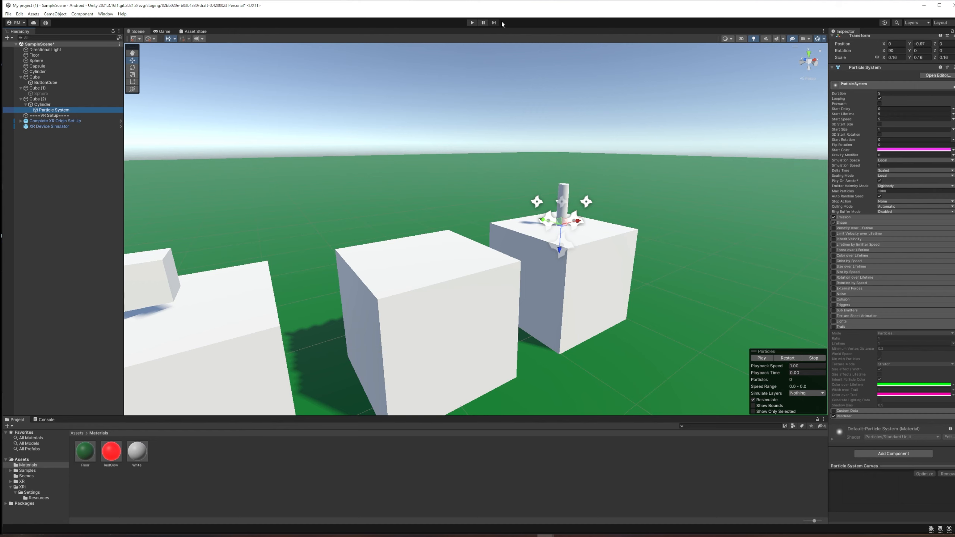
Run the scene in play mode to test it with the XR Device Simulator
{"action": "left_click", "coordinate": [472, 23]}
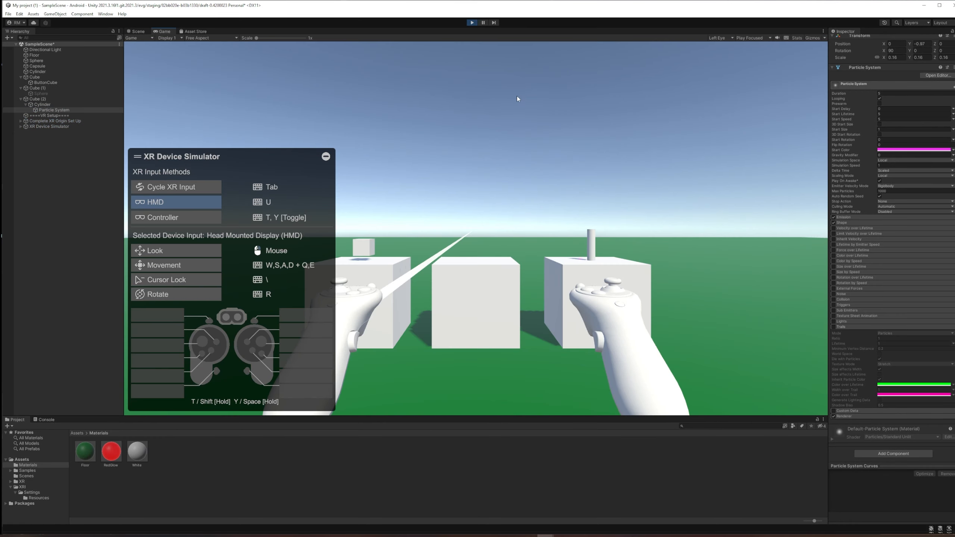
Exit play mode and disable Play On Awake on the cylinder's particle system
{"action": "right_click_drag", "start_coordinate": [517, 98], "coordinate": [485, 32]}
{"action": "left_click", "coordinate": [472, 22]}
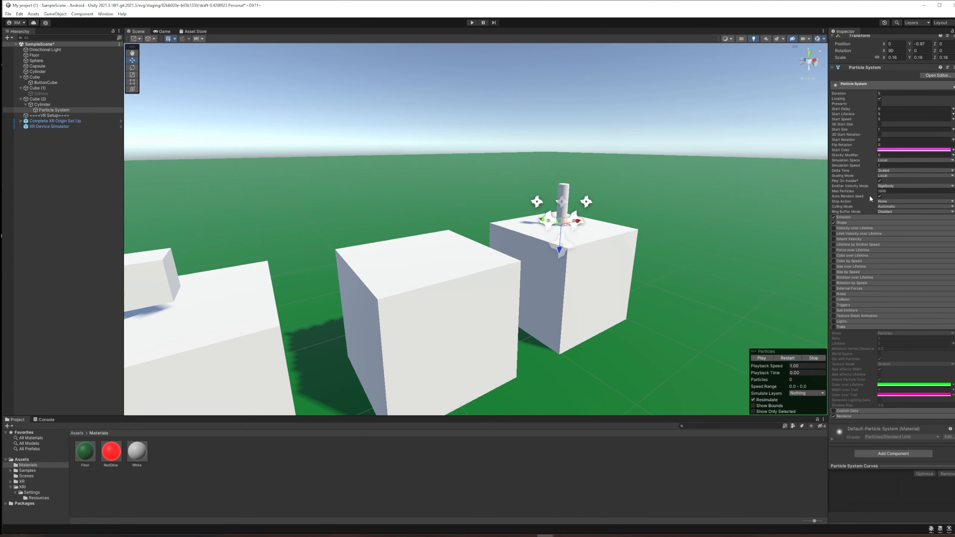
{"action": "left_click", "coordinate": [880, 181]}
{"action": "left_click", "coordinate": [878, 181]}
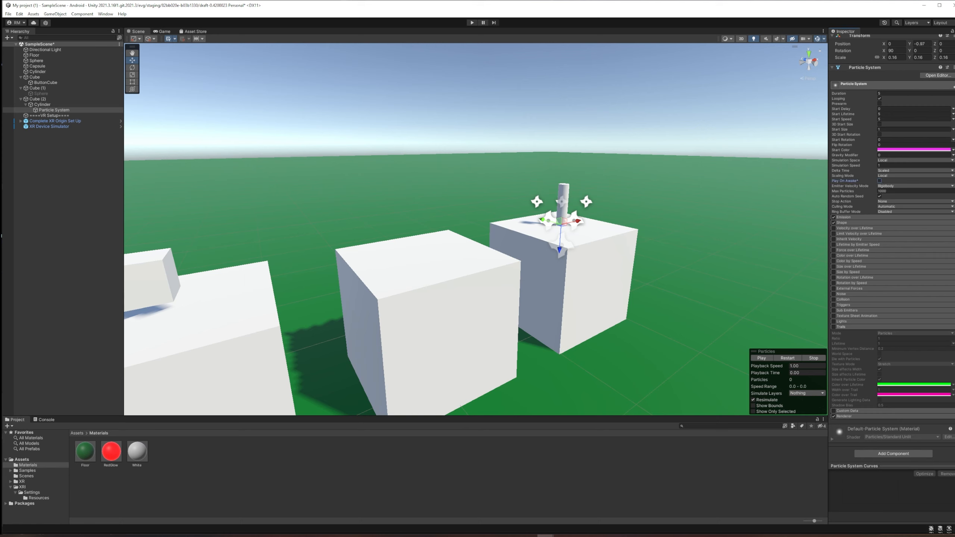
Add an Activated event to the Cylinder's XR Grab Interactable that calls ParticleSystem.Play on the child Particle System
{"action": "left_click", "coordinate": [52, 105]}
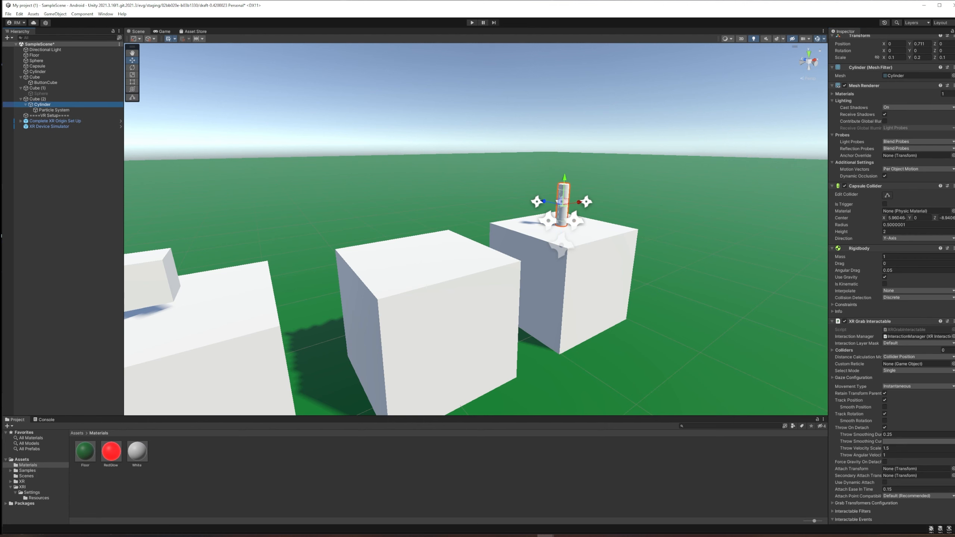
{"action": "scroll", "coordinate": [891, 278], "scroll_direction": "down", "scroll_amount": 15}
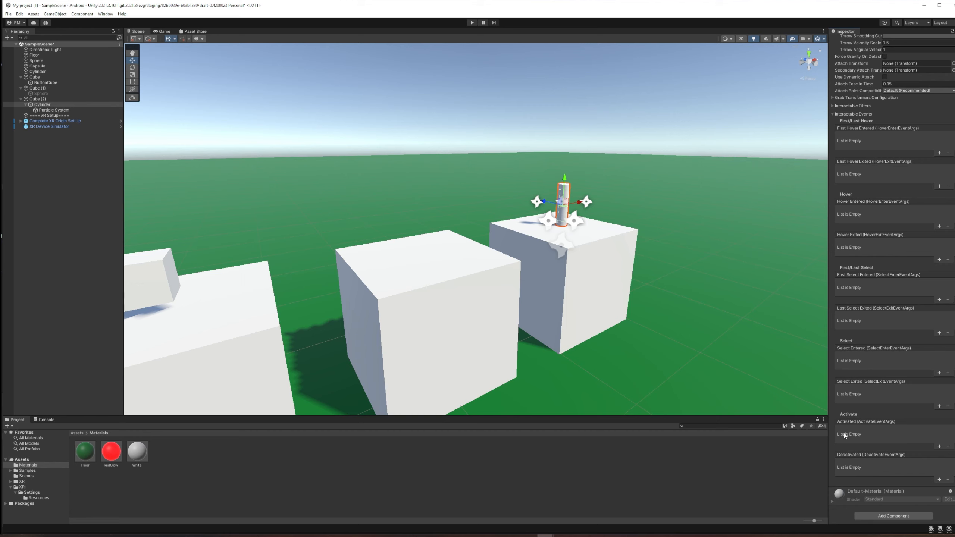
{"action": "left_click", "coordinate": [939, 446]}
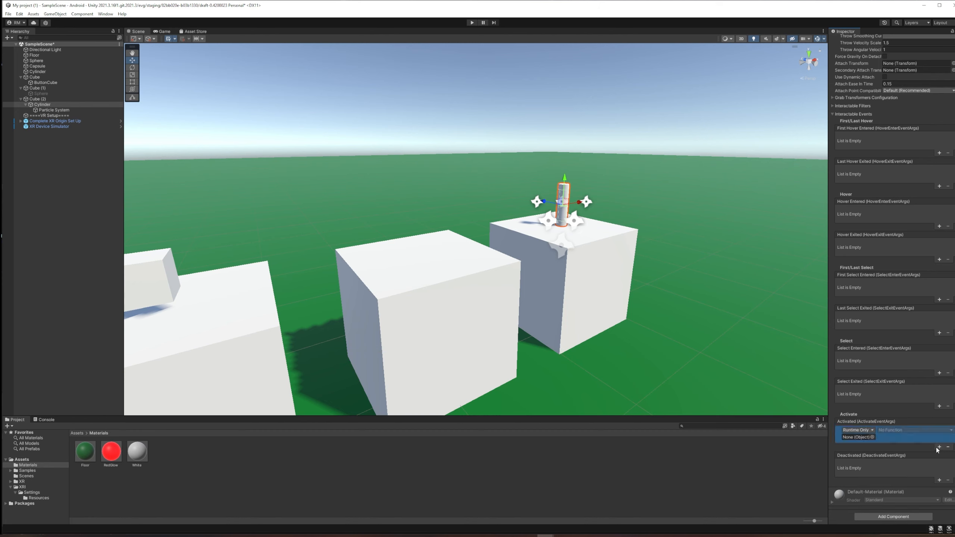
{"action": "left_click_drag", "start_coordinate": [39, 110], "coordinate": [857, 439]}
{"action": "left_click", "coordinate": [888, 432]}
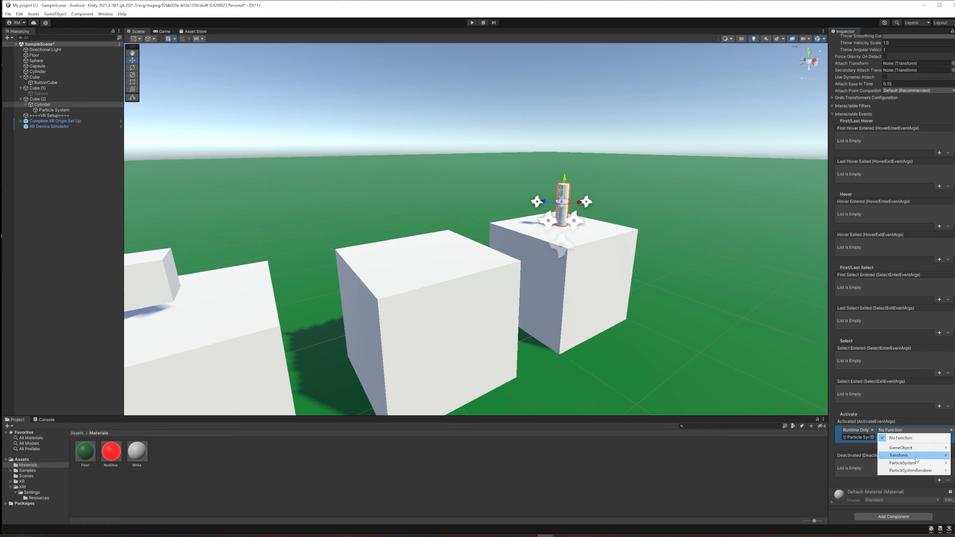
{"action": "mouse_move", "coordinate": [915, 465]}
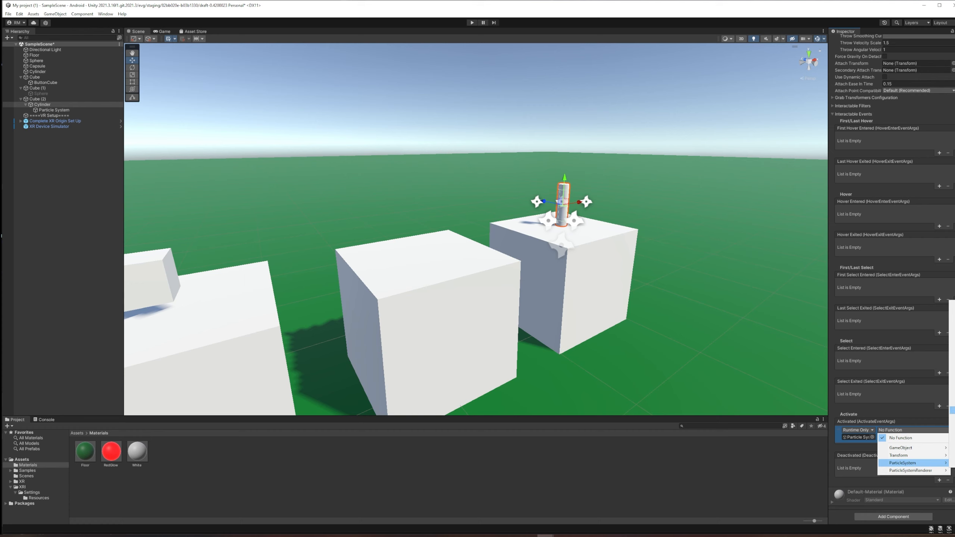
{"action": "left_click", "coordinate": [952, 410]}
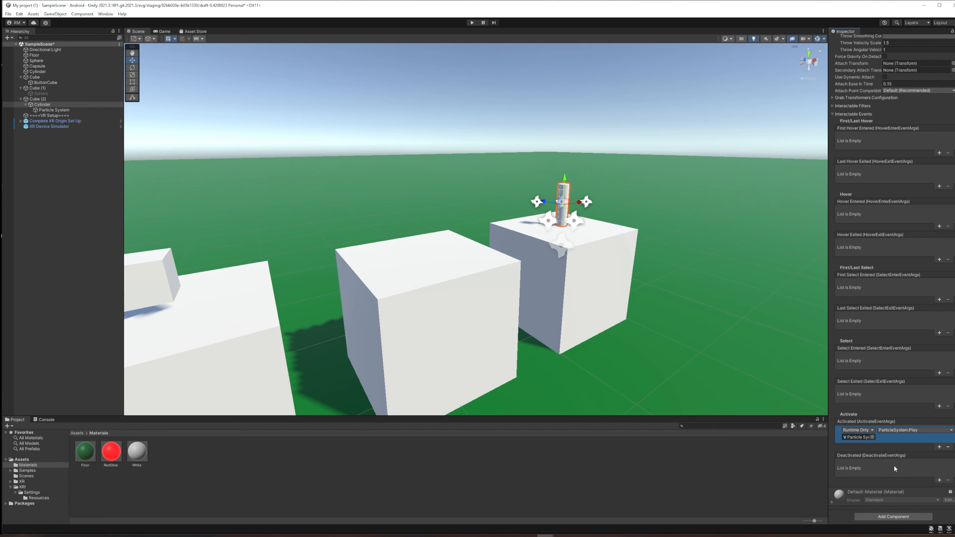
Add a Deactivated event to the Cylinder's XR Grab Interactable that calls ParticleSystem.Stop on the child Particle System
{"action": "left_click", "coordinate": [939, 481]}
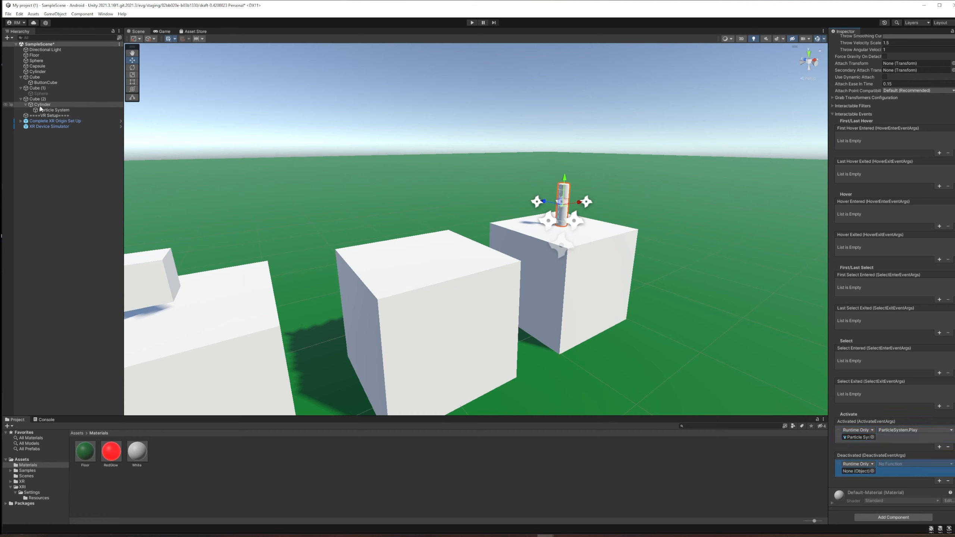
{"action": "left_click_drag", "start_coordinate": [41, 109], "coordinate": [860, 472]}
{"action": "left_click", "coordinate": [891, 464]}
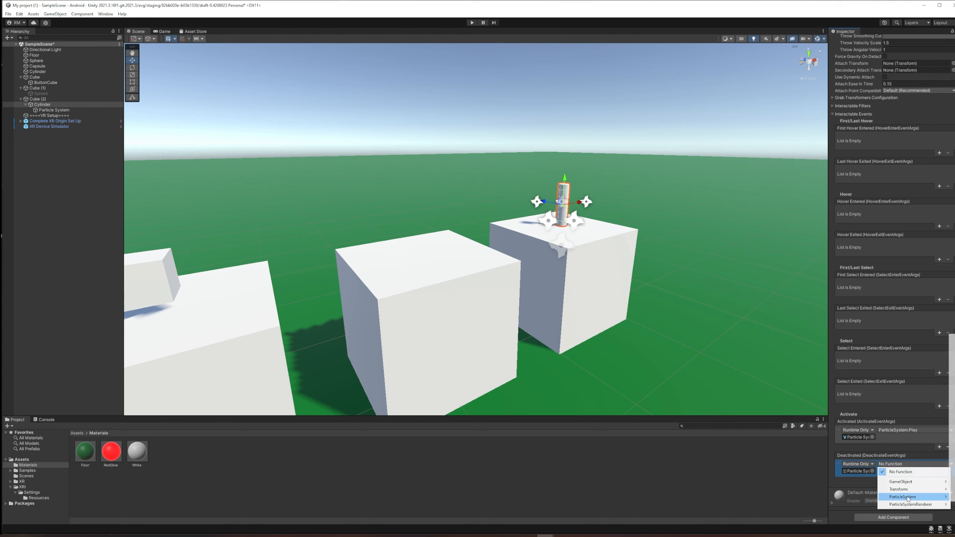
{"action": "left_click", "coordinate": [952, 490]}
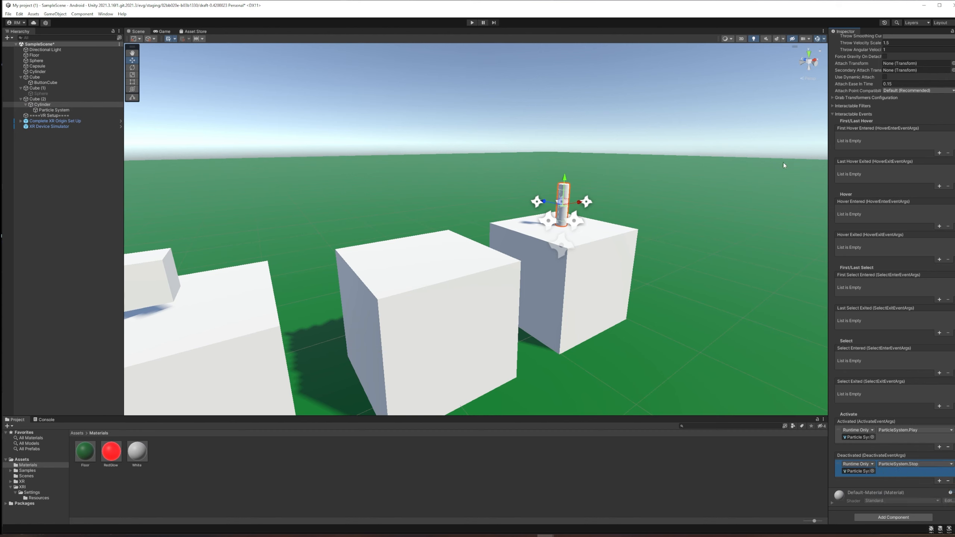
Run the scene, grab the cylinder with the simulated left controller, and hold the trigger to test the particle effect
{"action": "left_click", "coordinate": [472, 22]}
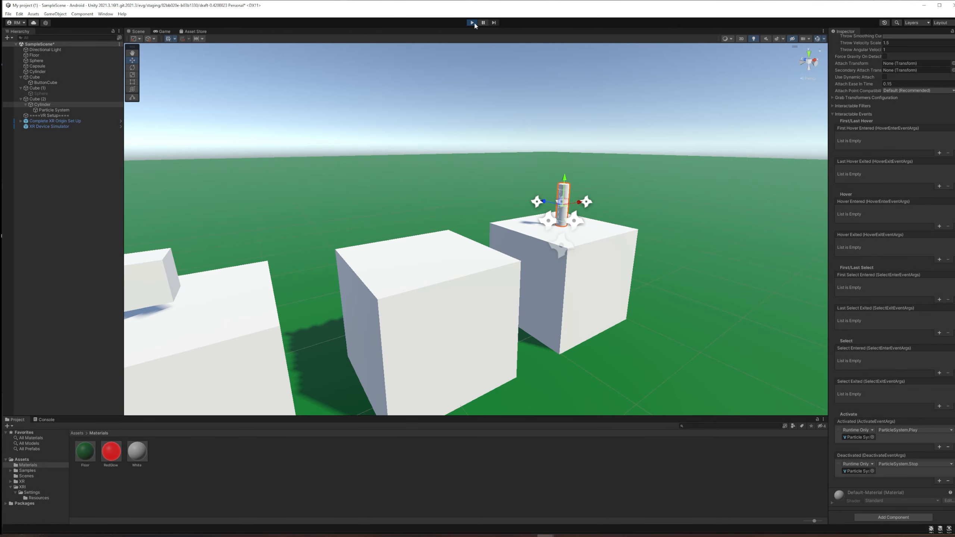
{"action": "key", "text": "t"}
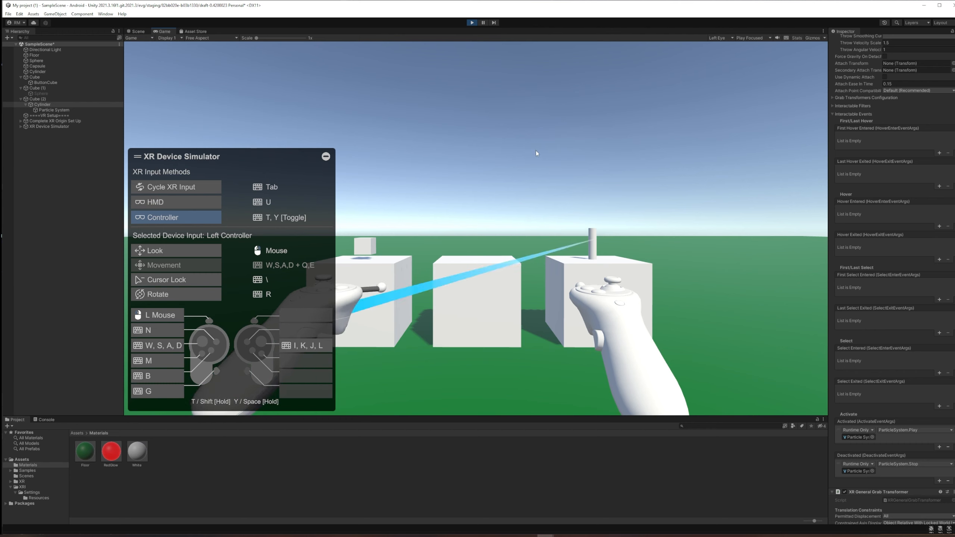
{"action": "key", "text": "g"}
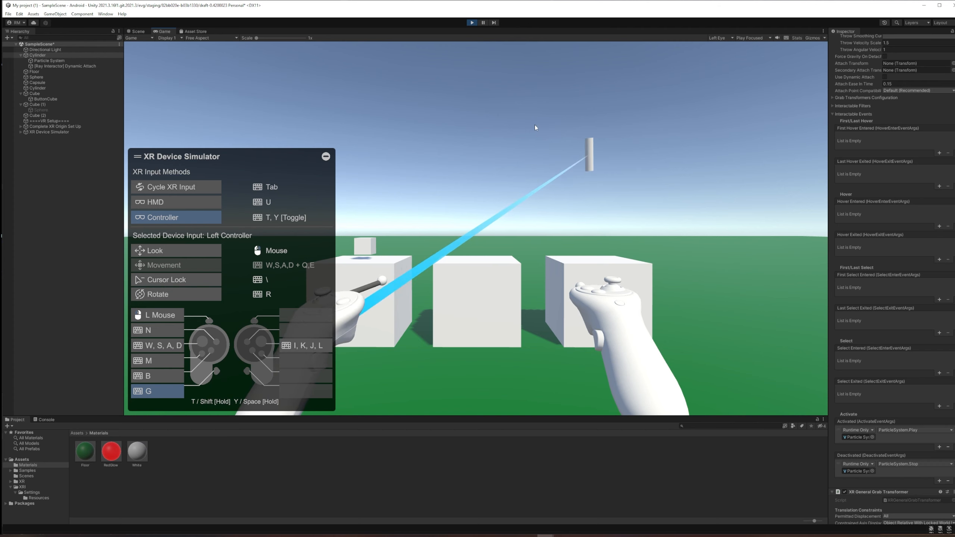
{"action": "left_click", "coordinate": [535, 125]}
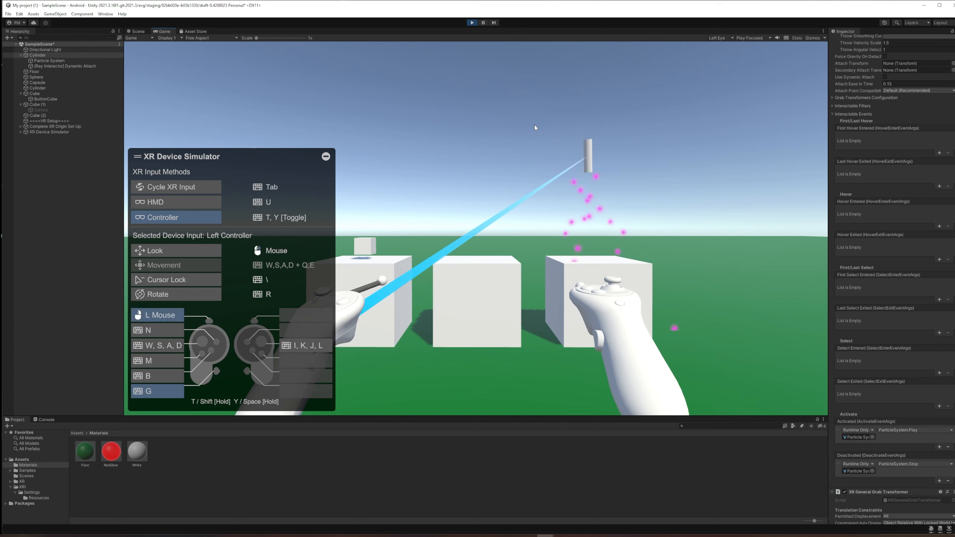
{"action": "left_click_drag", "start_coordinate": [535, 127], "coordinate": [534, 126]}
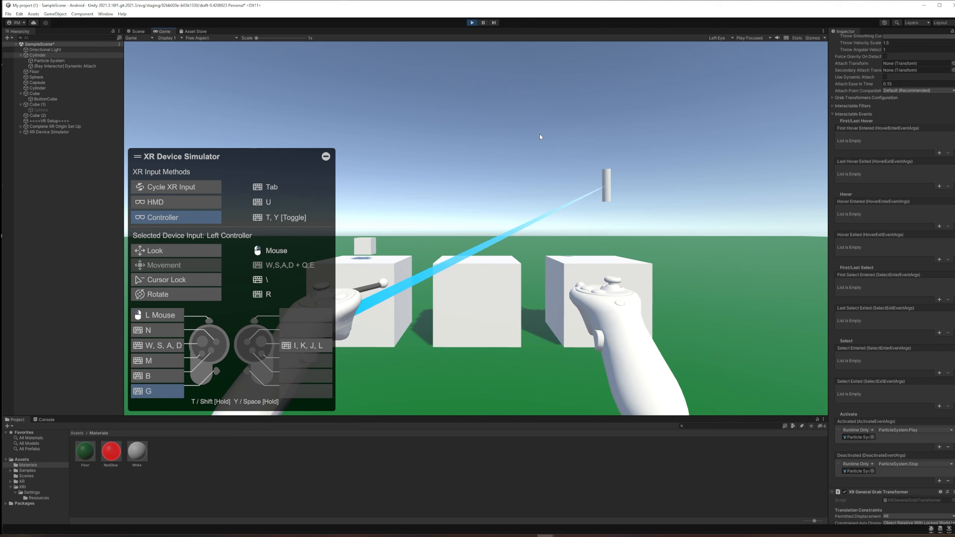
Test pulling the grabbed cylinder closer and pushing it away while triggering particles, and exit play mode
{"action": "key", "text": "s"}
{"action": "key", "text": "s"}
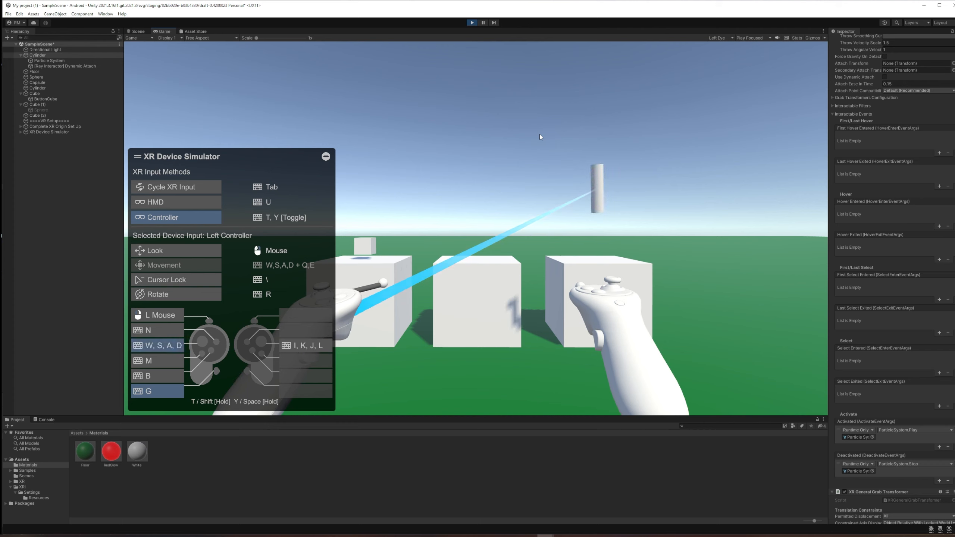
{"action": "left_click", "coordinate": [502, 119]}
{"action": "left_click_drag", "start_coordinate": [501, 119], "coordinate": [534, 148]}
{"action": "key", "text": "s"}
{"action": "key", "text": "w"}
{"action": "key", "text": "s"}
{"action": "key", "text": "s"}
{"action": "key", "text": "w"}
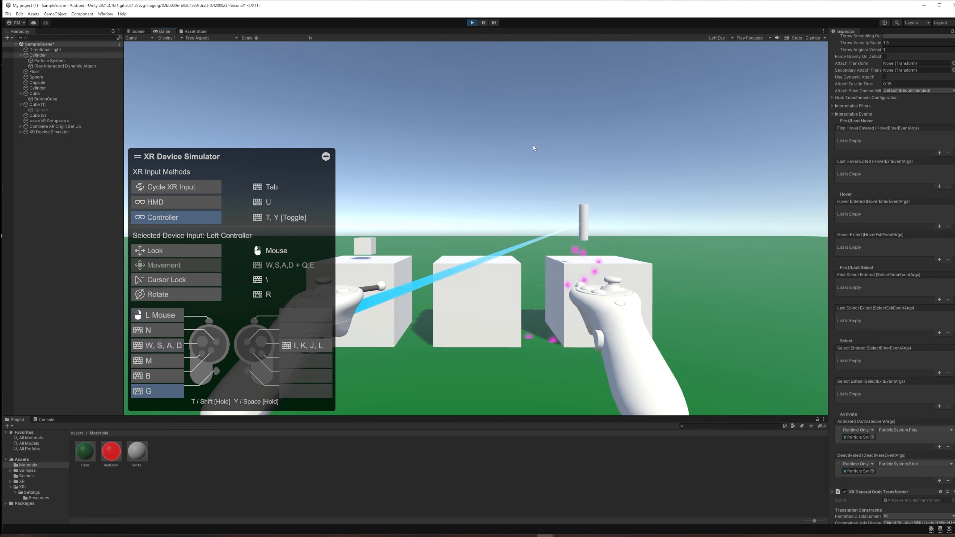
{"action": "key", "text": "s"}
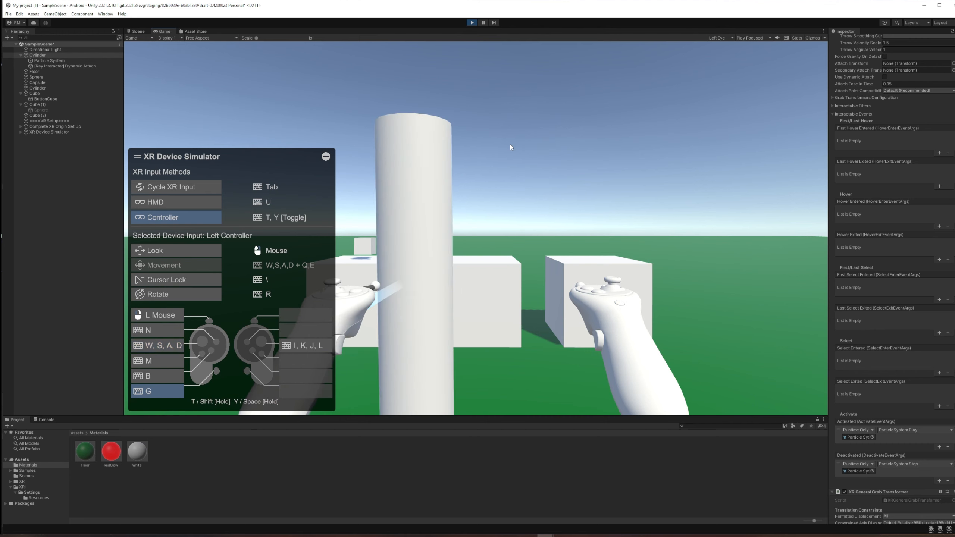
{"action": "key", "text": "w"}
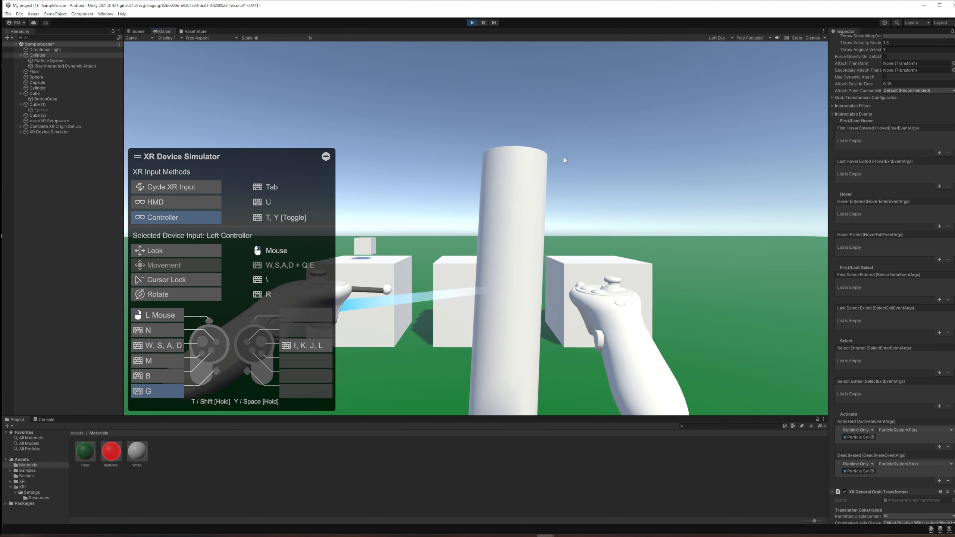
{"action": "left_click", "coordinate": [472, 22]}
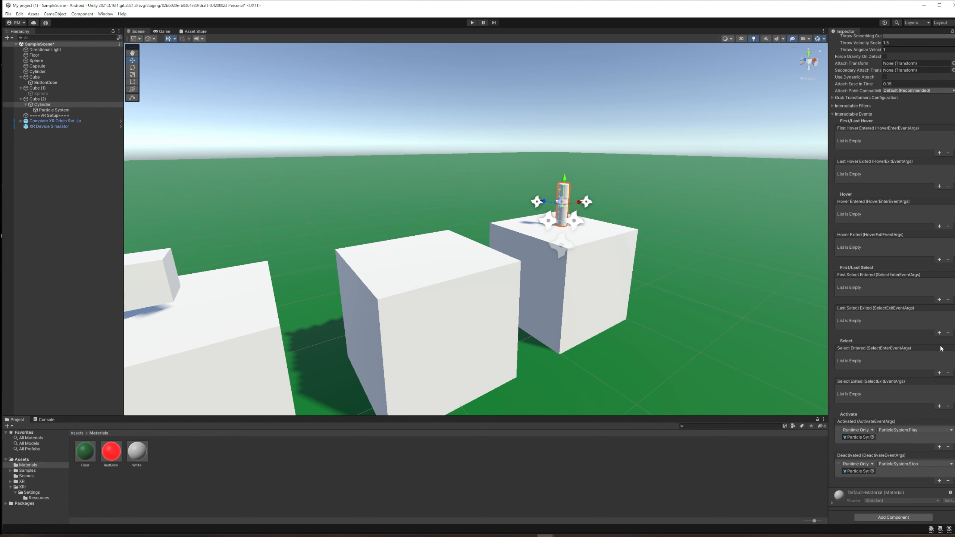
Examine the cylinder's orientation on the third pedestal and the attach settings of its XR Grab Interactable
{"action": "scroll", "coordinate": [893, 280], "scroll_direction": "up", "scroll_amount": 10}
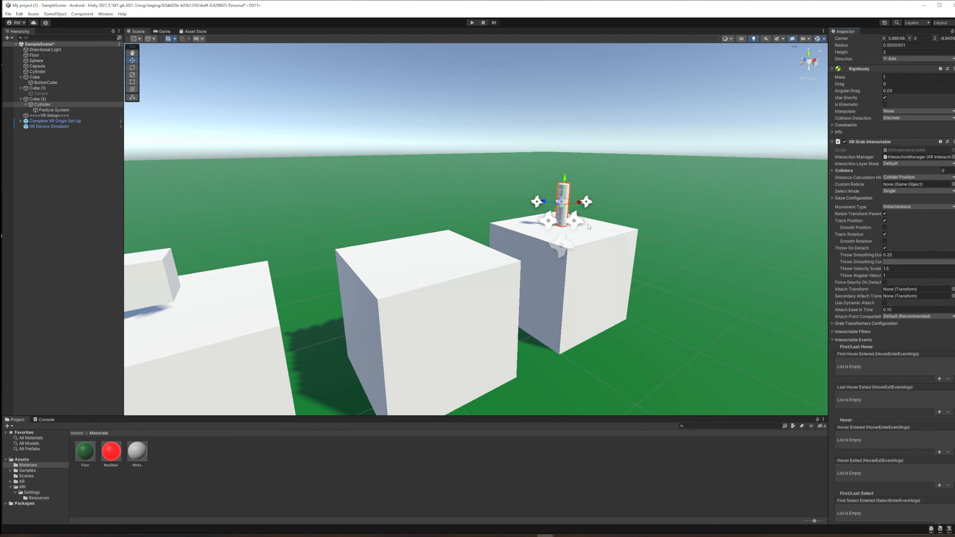
{"action": "scroll", "coordinate": [876, 109], "scroll_direction": "up", "scroll_amount": 10}
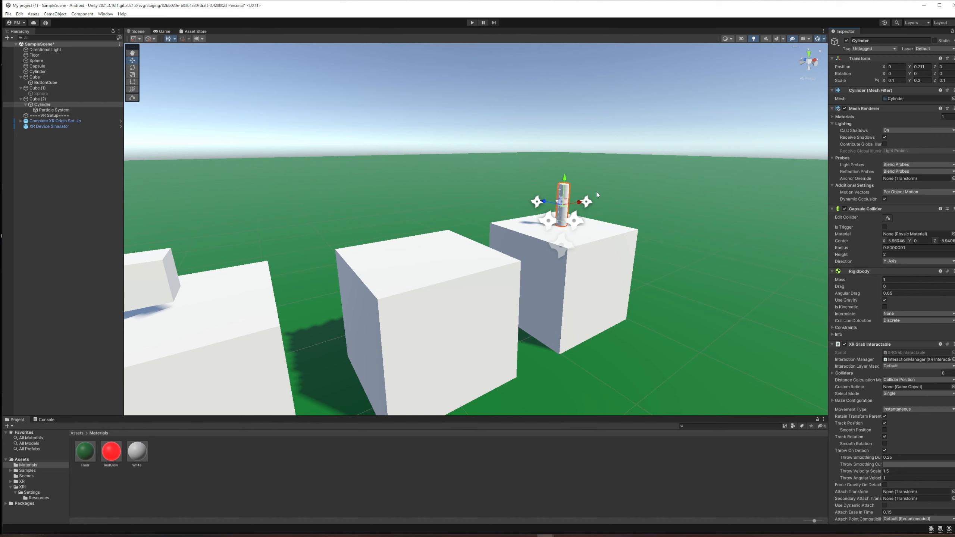
{"action": "scroll", "coordinate": [626, 188], "scroll_direction": "up", "scroll_amount": 5}
{"action": "right_click_drag", "start_coordinate": [626, 194], "coordinate": [578, 200]}
{"action": "key", "text": "d"}
{"action": "key", "text": "w"}
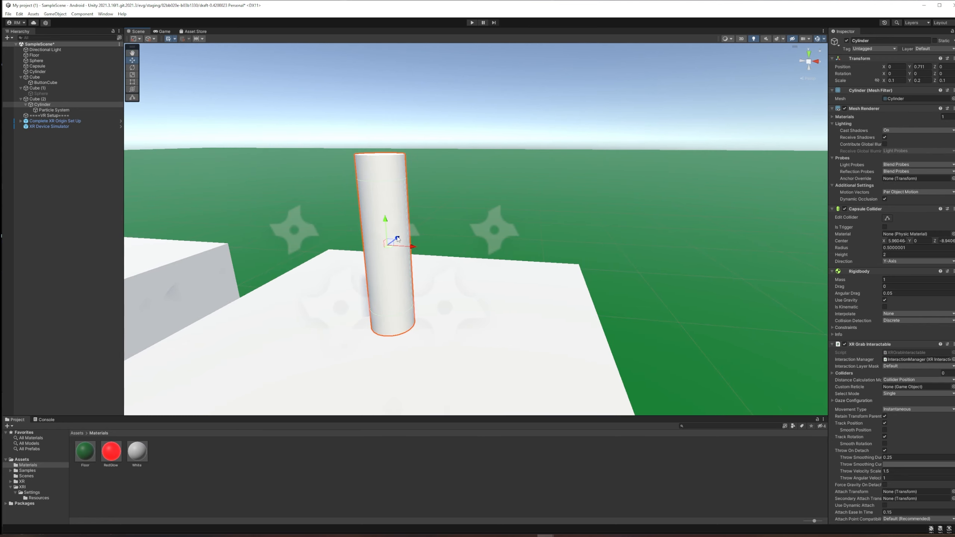
{"action": "middle_click_drag", "start_coordinate": [473, 236], "coordinate": [483, 230]}
{"action": "middle_click_drag", "start_coordinate": [559, 133], "coordinate": [563, 134]}
{"action": "right_click_drag", "start_coordinate": [563, 134], "coordinate": [637, 143]}
{"action": "middle_click_drag", "start_coordinate": [637, 143], "coordinate": [565, 140]}
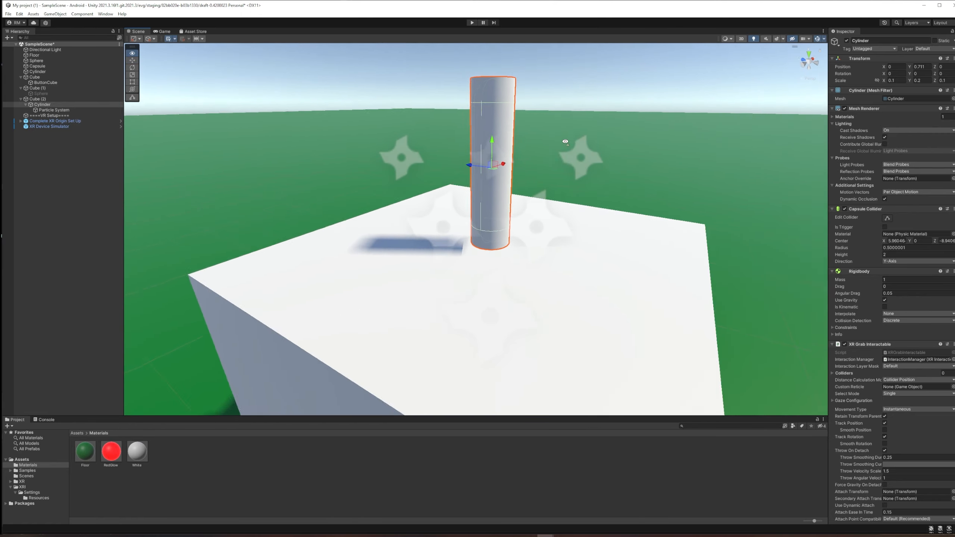
{"action": "right_click_drag", "start_coordinate": [565, 141], "coordinate": [586, 143]}
{"action": "middle_click_drag", "start_coordinate": [586, 143], "coordinate": [580, 137]}
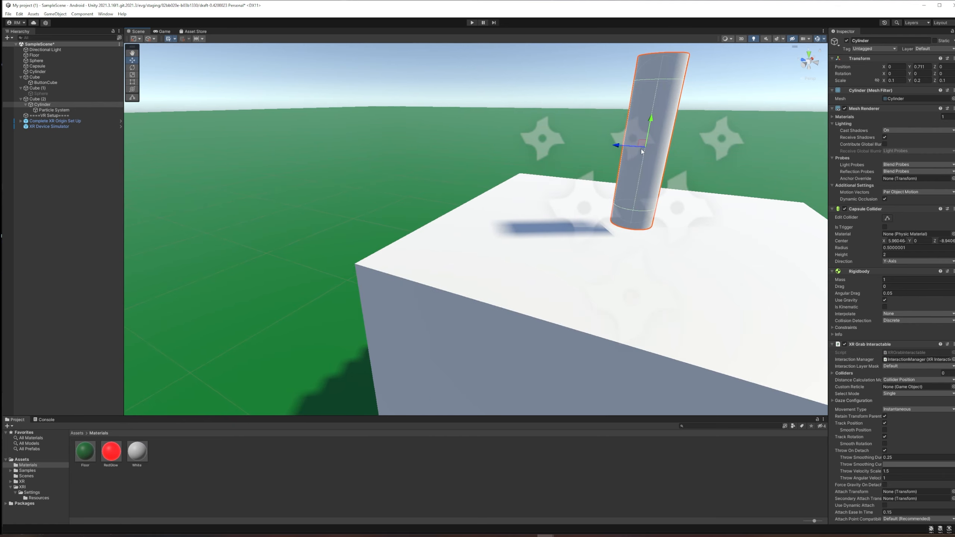
{"action": "middle_click_drag", "start_coordinate": [673, 138], "coordinate": [660, 140]}
{"action": "right_click_drag", "start_coordinate": [598, 200], "coordinate": [511, 185]}
{"action": "scroll", "coordinate": [510, 185], "scroll_direction": "down", "scroll_amount": 5}
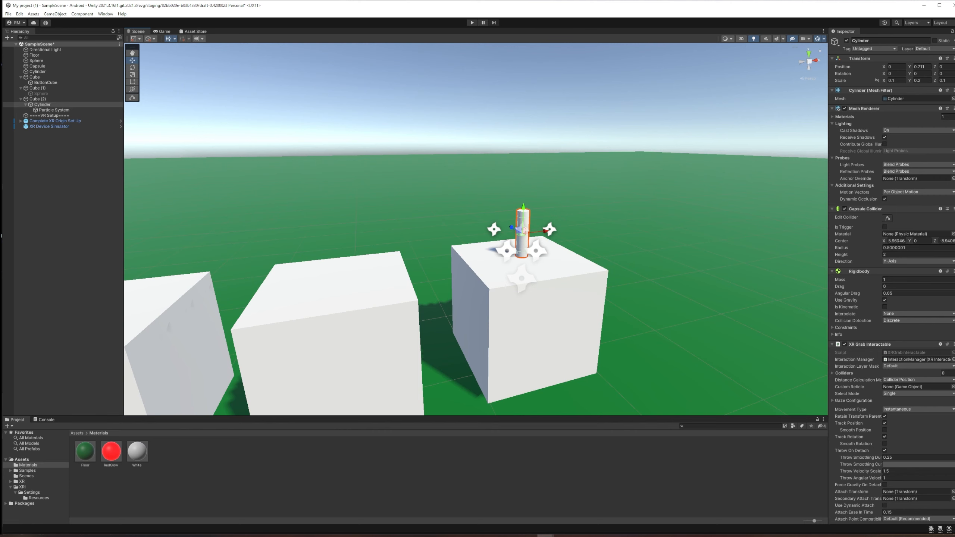
{"action": "scroll", "coordinate": [891, 278], "scroll_direction": "down", "scroll_amount": 15}
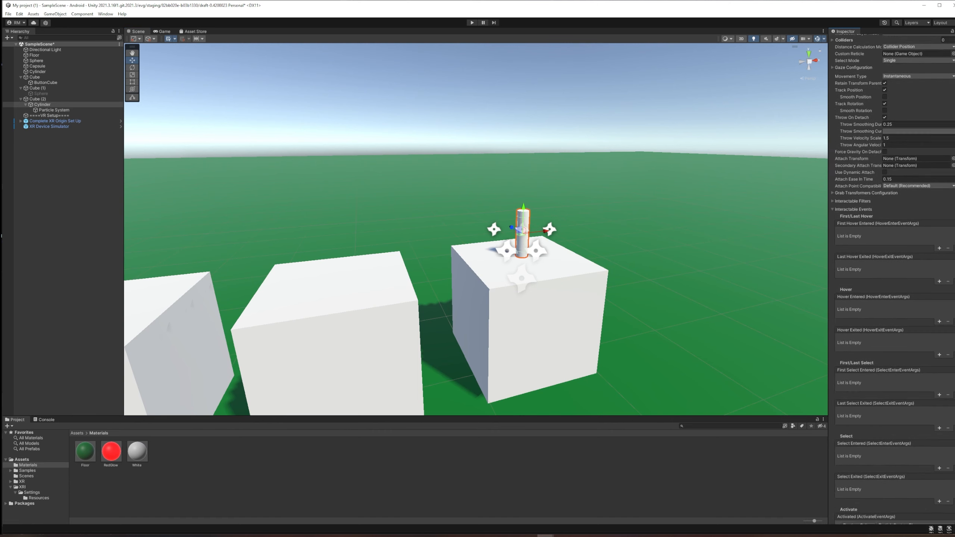
{"action": "scroll", "coordinate": [899, 262], "scroll_direction": "up", "scroll_amount": 3}
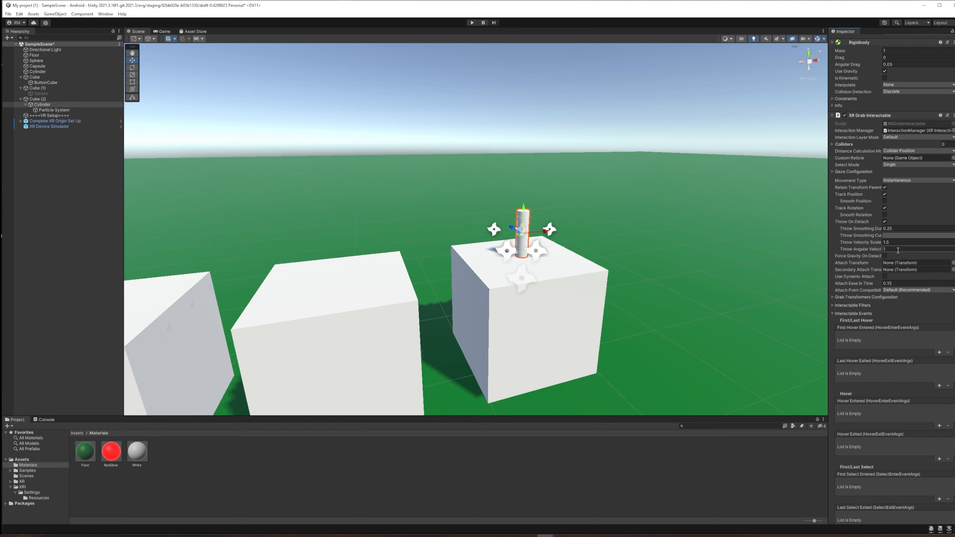
Create an empty child object under the Cylinder on Cube (2) and name it GrabAttach
{"action": "left_click", "coordinate": [42, 104]}
{"action": "right_click", "coordinate": [43, 107]}
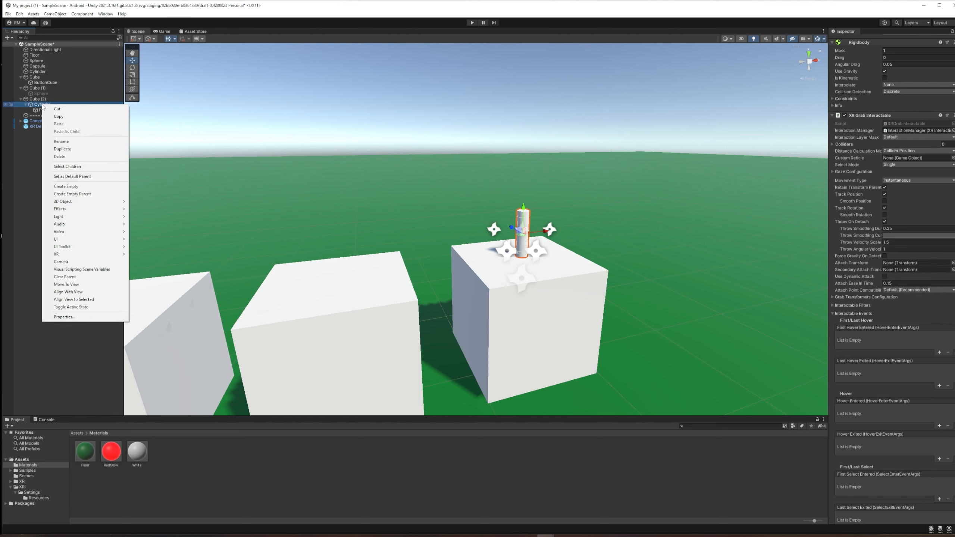
{"action": "left_click", "coordinate": [66, 186]}
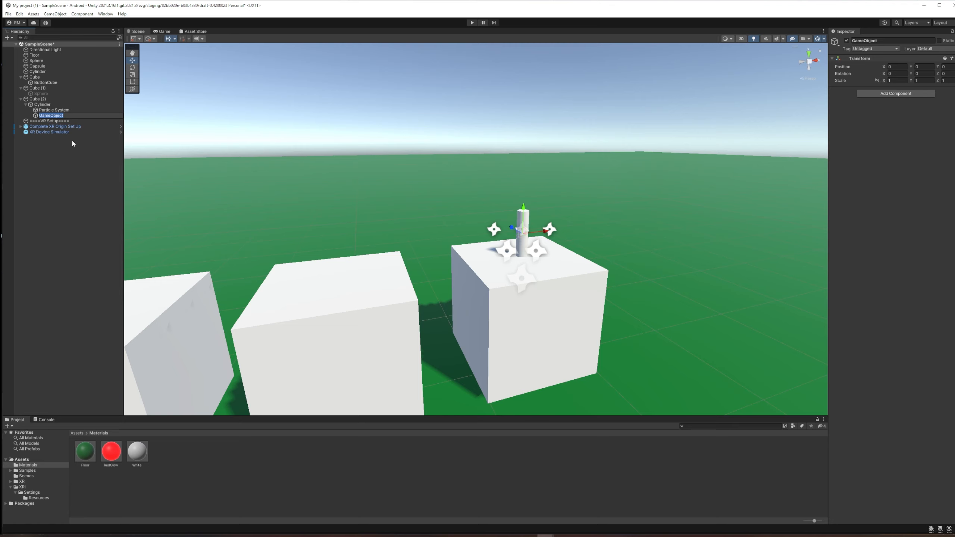
{"action": "type", "text": "GrabAttach"}
{"action": "key", "text": "Return"}
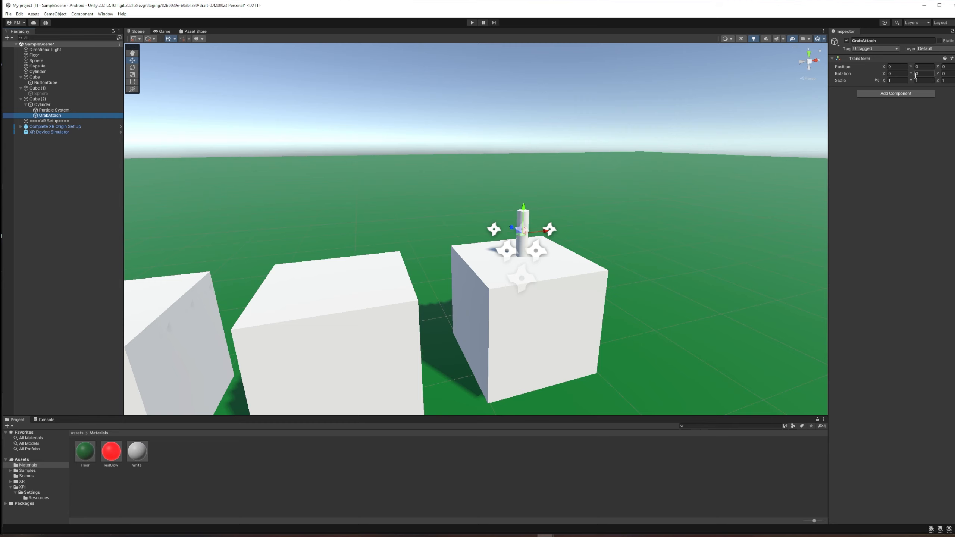
Set the GrabAttach object's X rotation to 90
{"action": "left_click", "coordinate": [885, 75]}
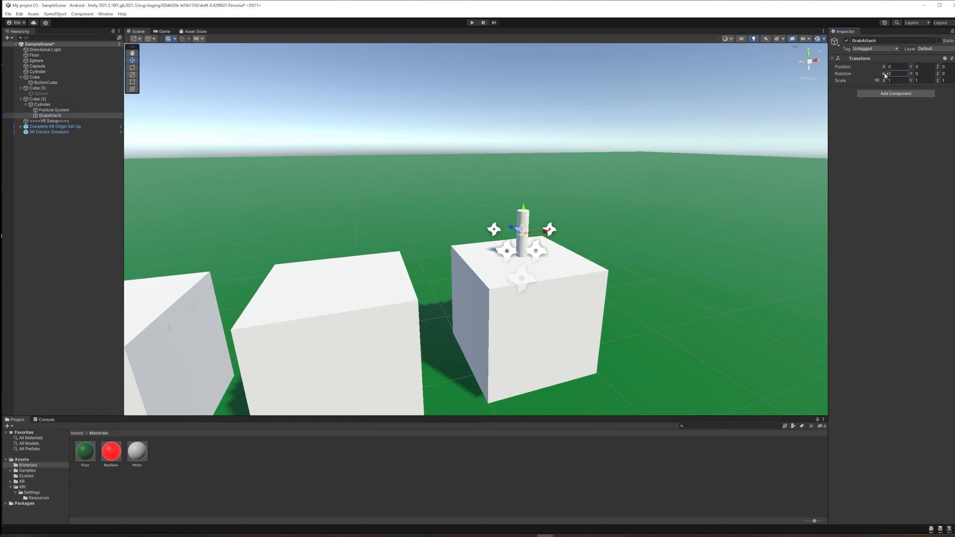
{"action": "left_click", "coordinate": [915, 153]}
{"action": "left_click", "coordinate": [888, 73]}
{"action": "type", "text": "90"}
Assign GrabAttach as the Attach Transform of the Cylinder's XR Grab Interactable
{"action": "left_click", "coordinate": [44, 105]}
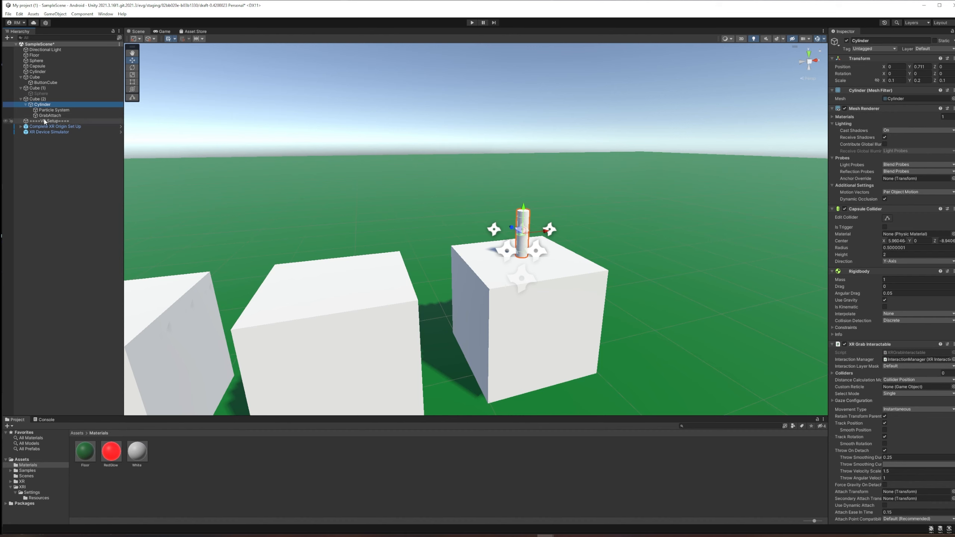
{"action": "left_click", "coordinate": [50, 116]}
{"action": "left_click_drag", "start_coordinate": [50, 117], "coordinate": [898, 494]}
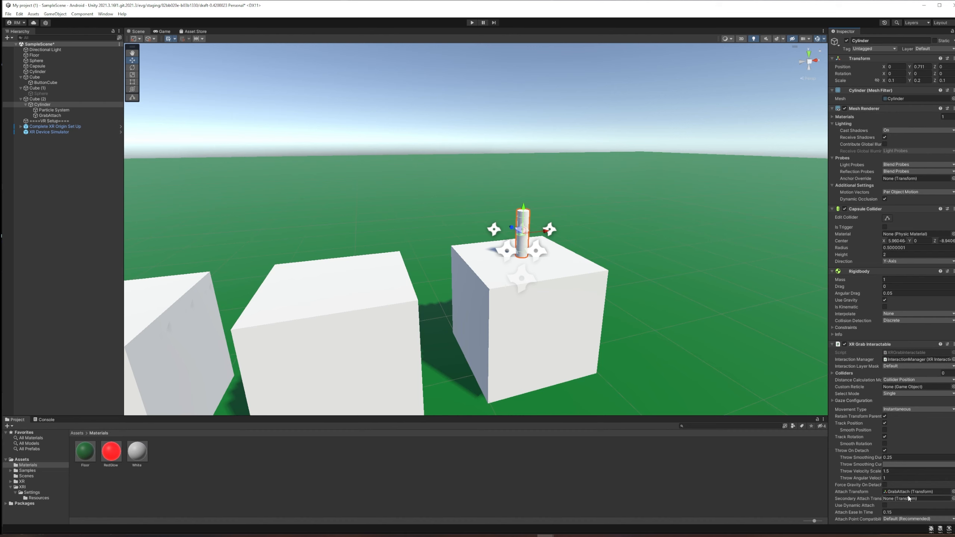
Run the scene, grab the cylinder with the left controller's ray, and pull the trigger to emit its particles
{"action": "left_click", "coordinate": [471, 21]}
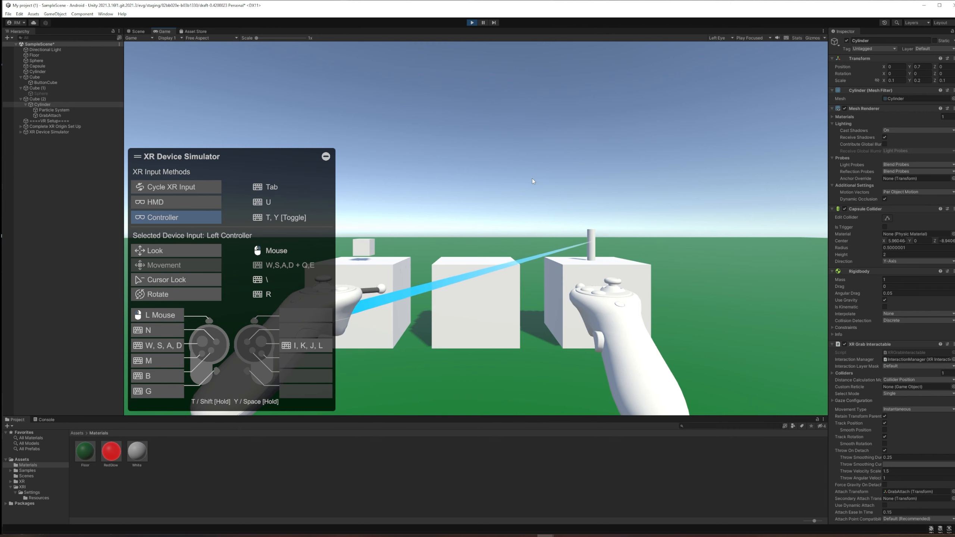
{"action": "key", "text": "g"}
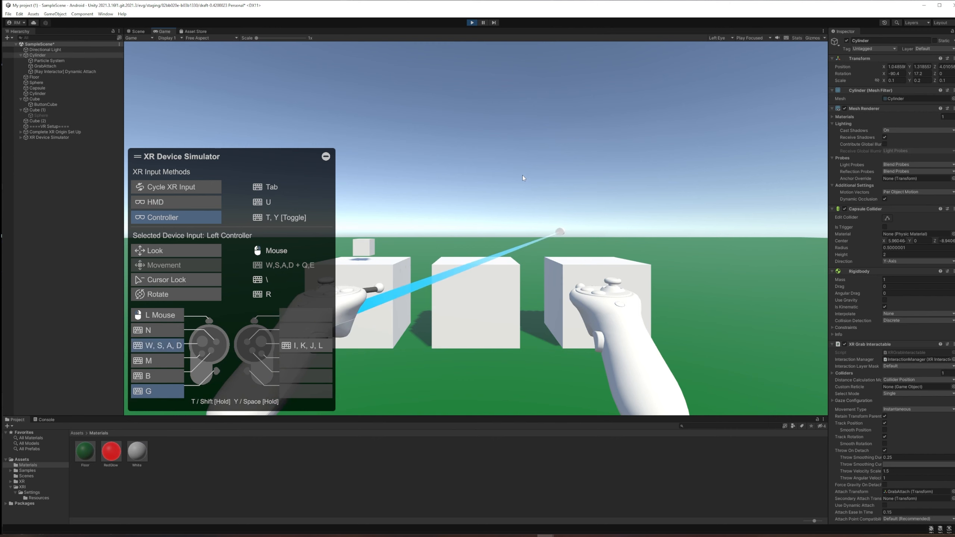
{"action": "key", "text": "s"}
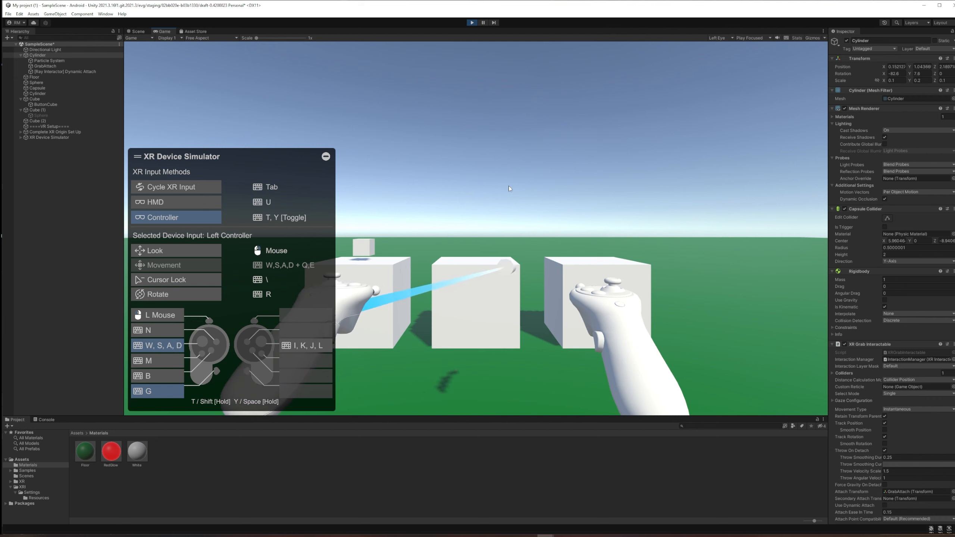
{"action": "key", "text": "s"}
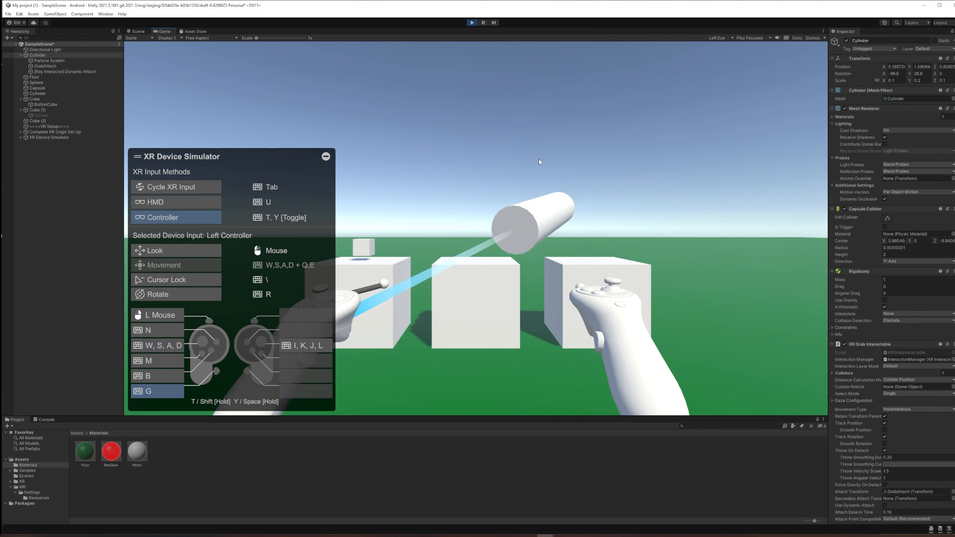
{"action": "key", "text": "w"}
{"action": "left_click", "coordinate": [541, 155]}
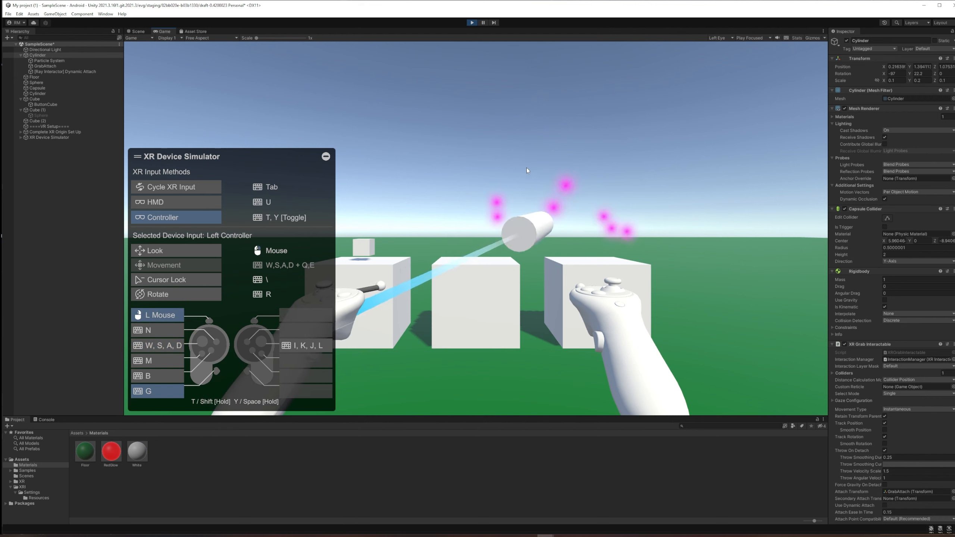
{"action": "key", "text": "s"}
{"action": "left_click_drag", "start_coordinate": [527, 168], "coordinate": [502, 166]}
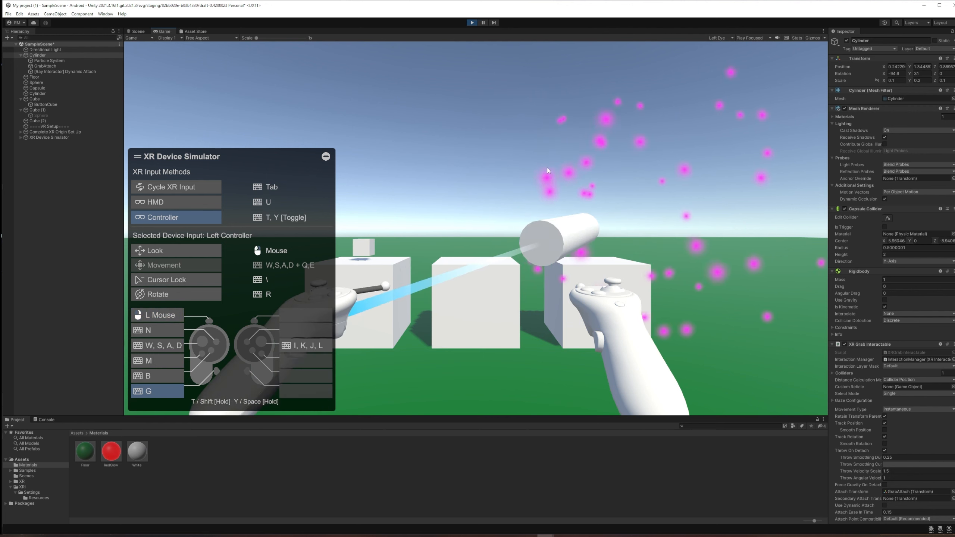
Check the held cylinder's orientation by moving it toward and away from the left controller, and stop the scene
{"action": "key", "text": "s"}
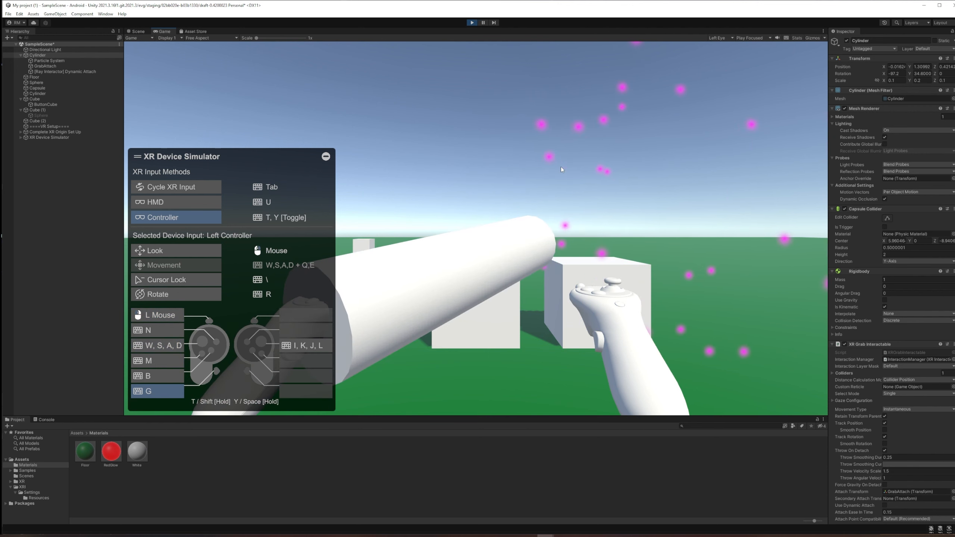
{"action": "key", "text": "w"}
{"action": "key", "text": "w"}
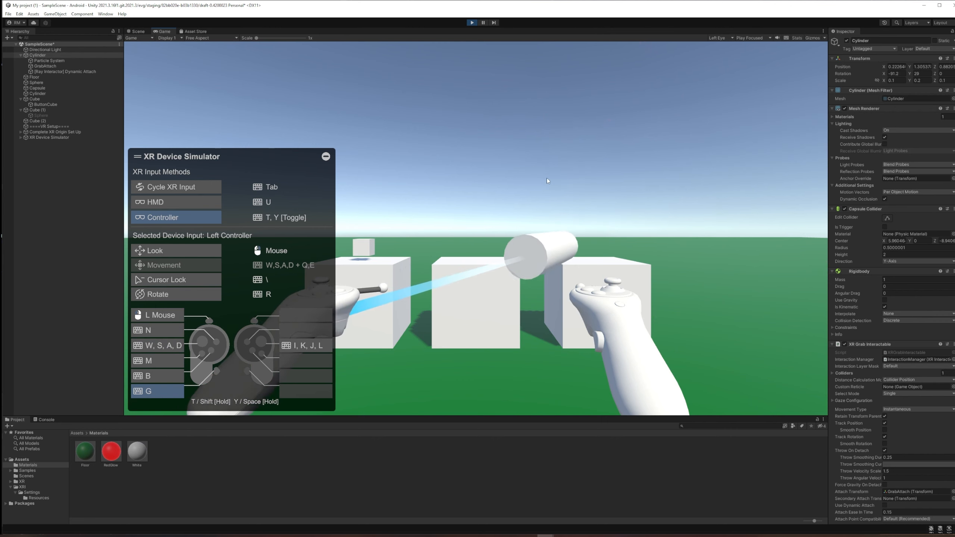
{"action": "key", "text": "s"}
{"action": "key", "text": "s"}
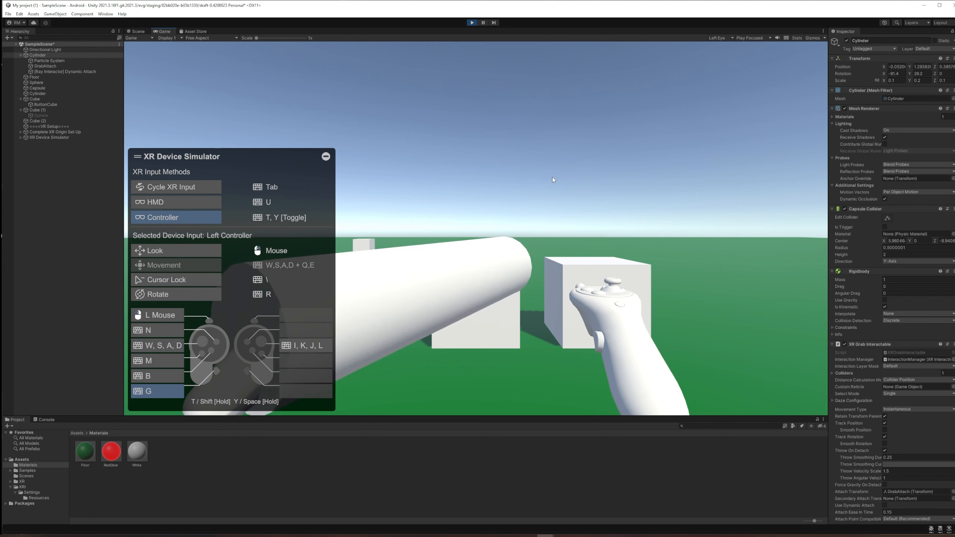
{"action": "key", "text": "s"}
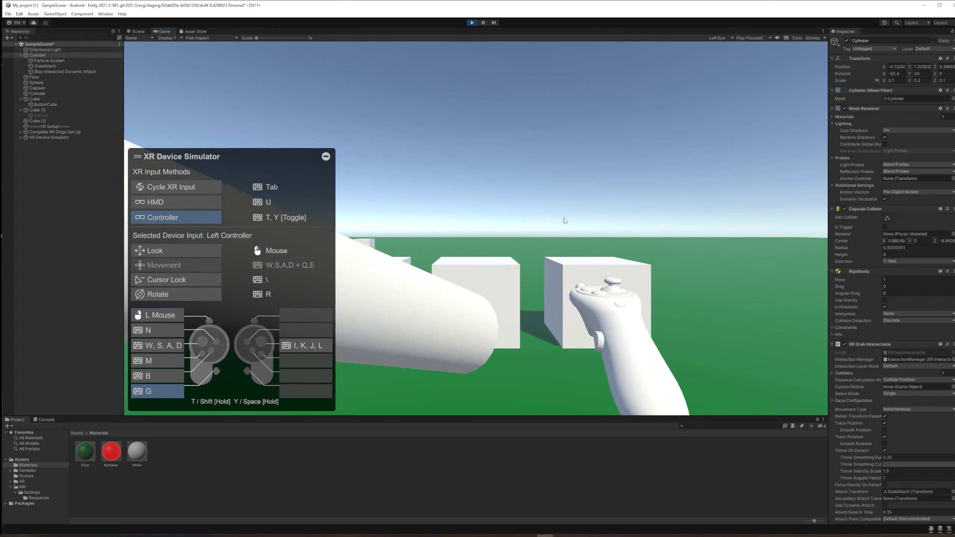
{"action": "left_click", "coordinate": [472, 23]}
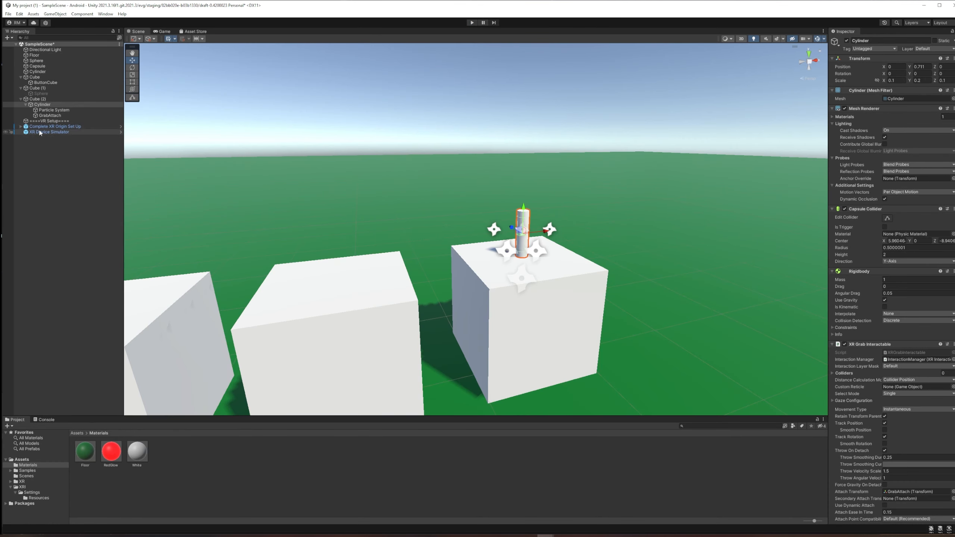
Deactivate the XR Device Simulator object and briefly run the scene to test without it
{"action": "left_click", "coordinate": [50, 116]}
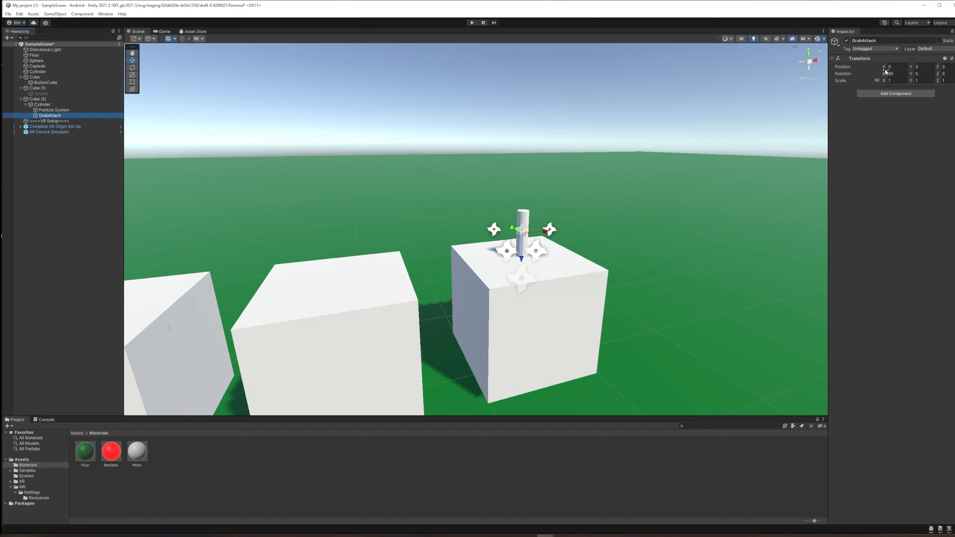
{"action": "left_click", "coordinate": [471, 23]}
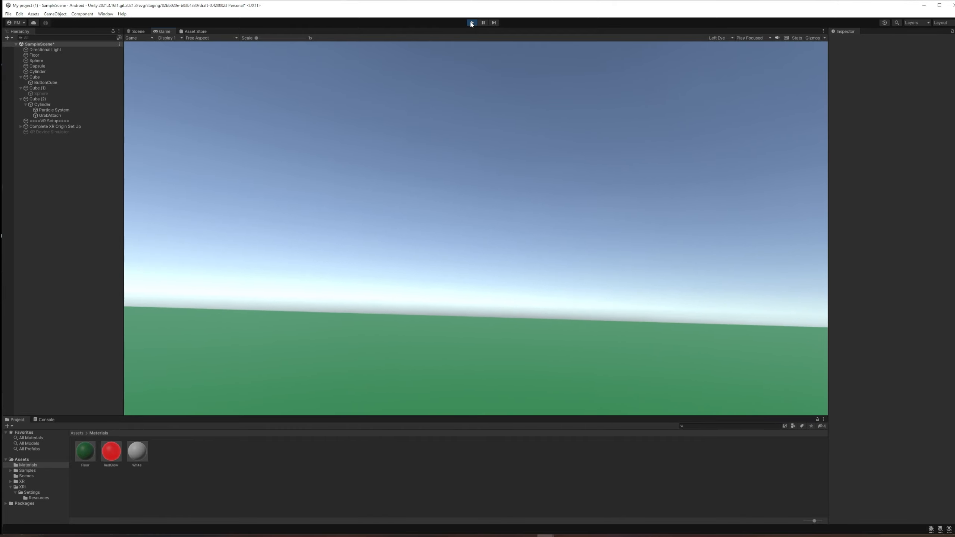
{"action": "left_click", "coordinate": [472, 22]}
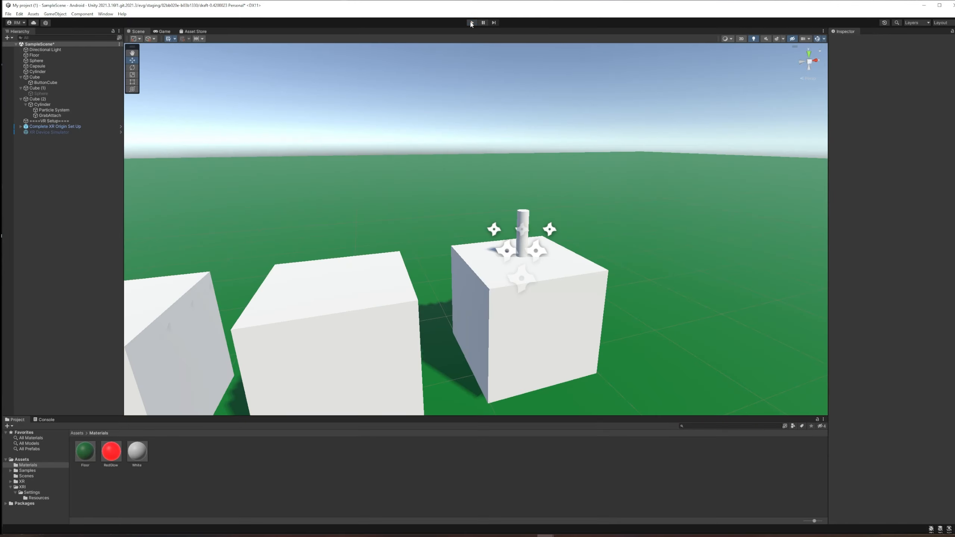
Move the GrabAttach object up to the cylinder's top end with a Y position of 1, and test it in a play session
{"action": "left_click", "coordinate": [60, 115]}
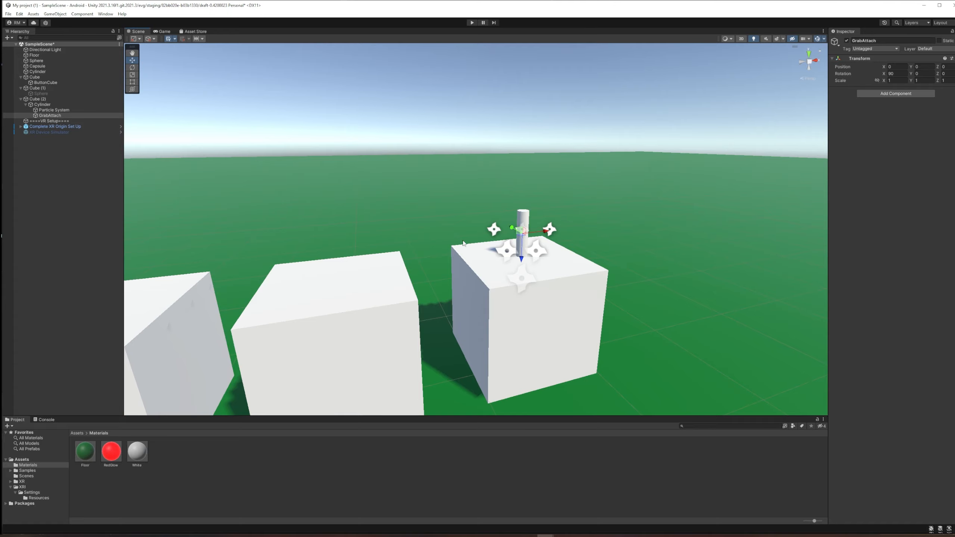
{"action": "scroll", "coordinate": [579, 245], "scroll_direction": "up", "scroll_amount": 3}
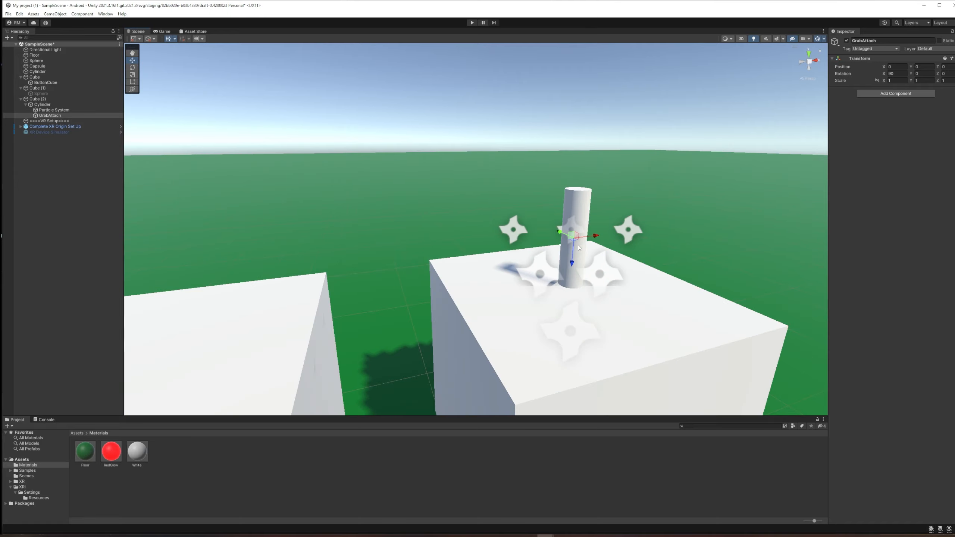
{"action": "right_click_drag", "start_coordinate": [483, 208], "coordinate": [529, 211]}
{"action": "middle_click_drag", "start_coordinate": [528, 211], "coordinate": [540, 216]}
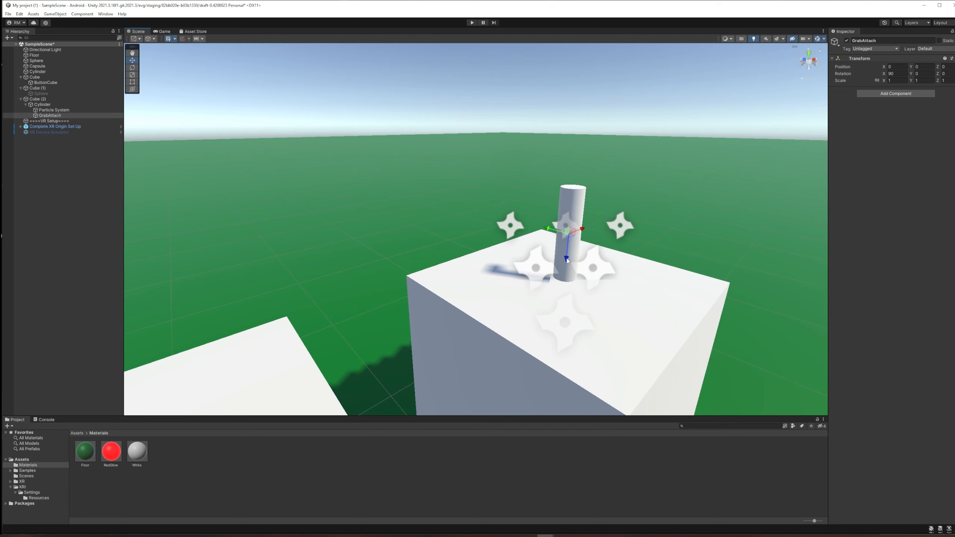
{"action": "left_click_drag", "start_coordinate": [567, 258], "coordinate": [574, 247]}
{"action": "right_click_drag", "start_coordinate": [540, 191], "coordinate": [572, 177]}
{"action": "middle_click_drag", "start_coordinate": [573, 176], "coordinate": [547, 230]}
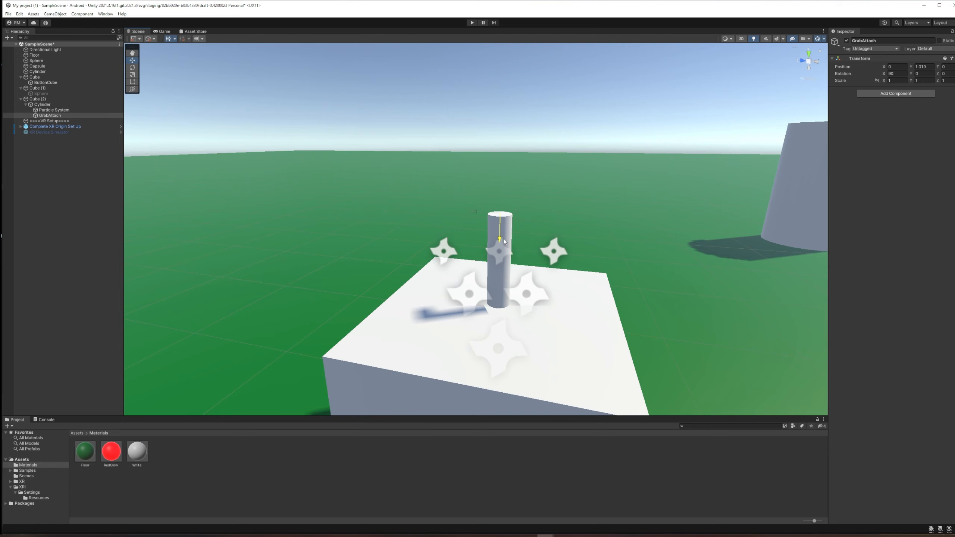
{"action": "left_click", "coordinate": [923, 66]}
{"action": "type", "text": "1"}
{"action": "left_click", "coordinate": [472, 22]}
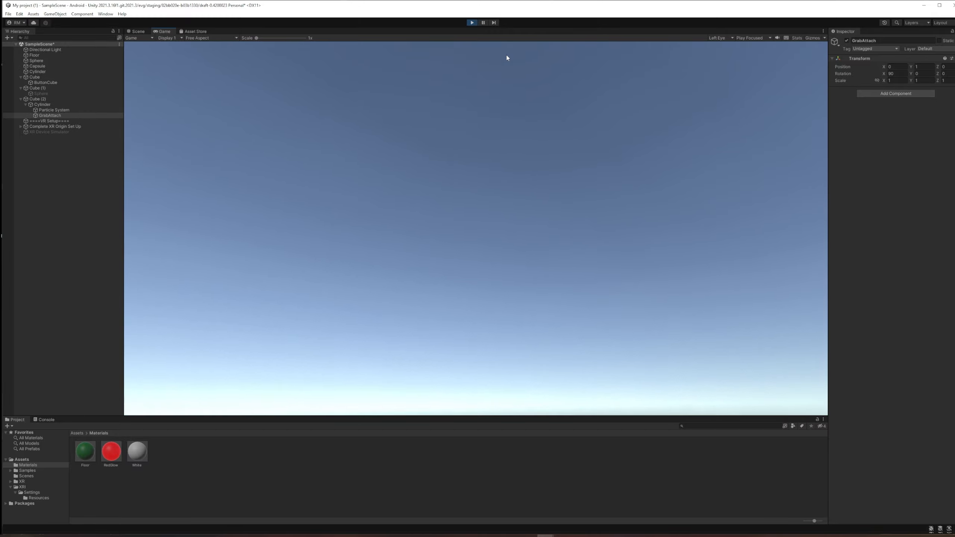
{"action": "left_click", "coordinate": [473, 23]}
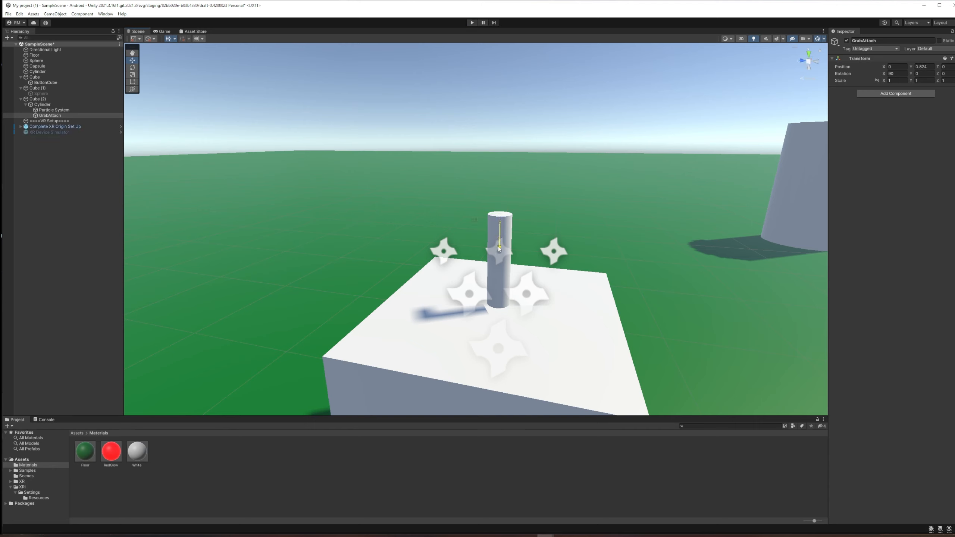
Lower GrabAttach along the cylinder to a Y position of about 0.765 and test it in a play session
{"action": "left_click_drag", "start_coordinate": [498, 246], "coordinate": [499, 249]}
{"action": "left_click", "coordinate": [473, 23]}
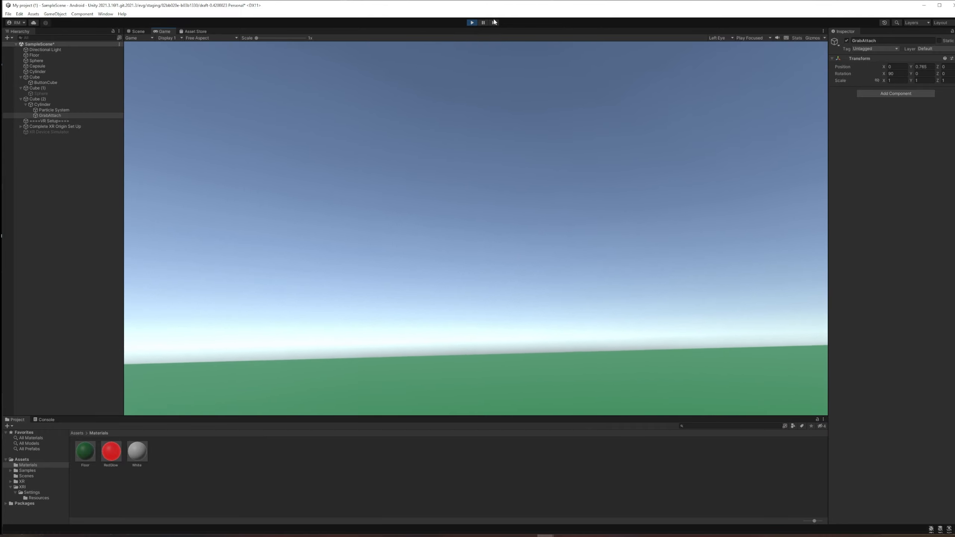
{"action": "left_click", "coordinate": [473, 22]}
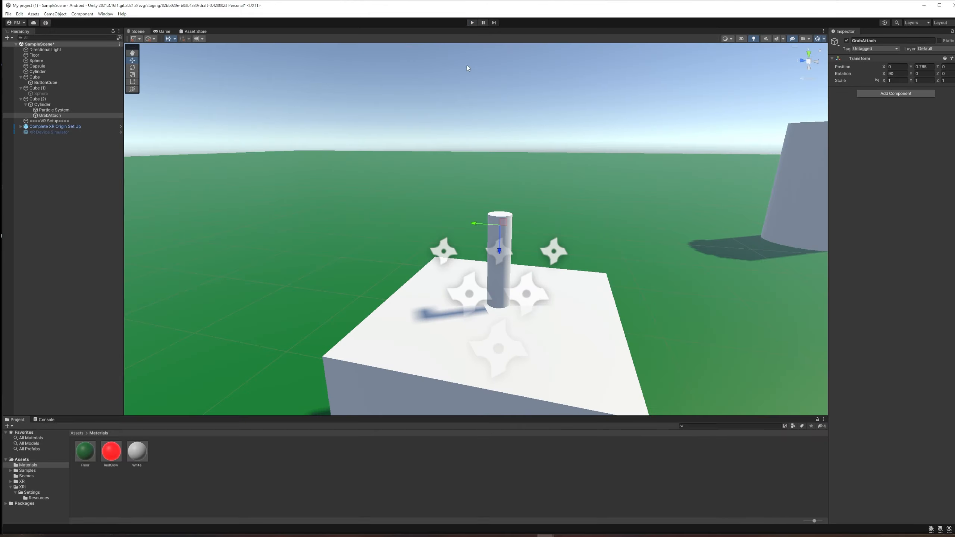